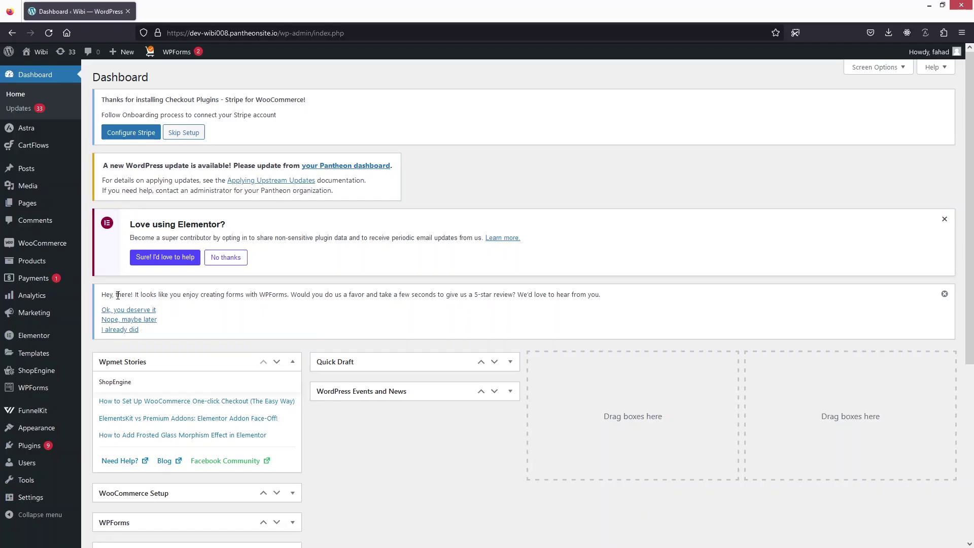
Open the My account page from the site's page list for editing with Elementor
mouse_move(36, 204)
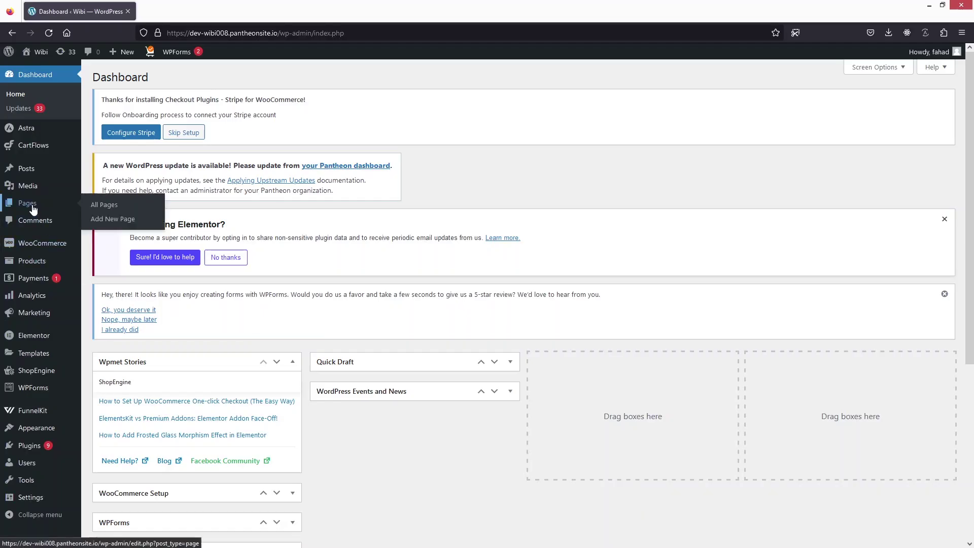
middle_click(108, 208)
scroll(154, 208, "down", 5)
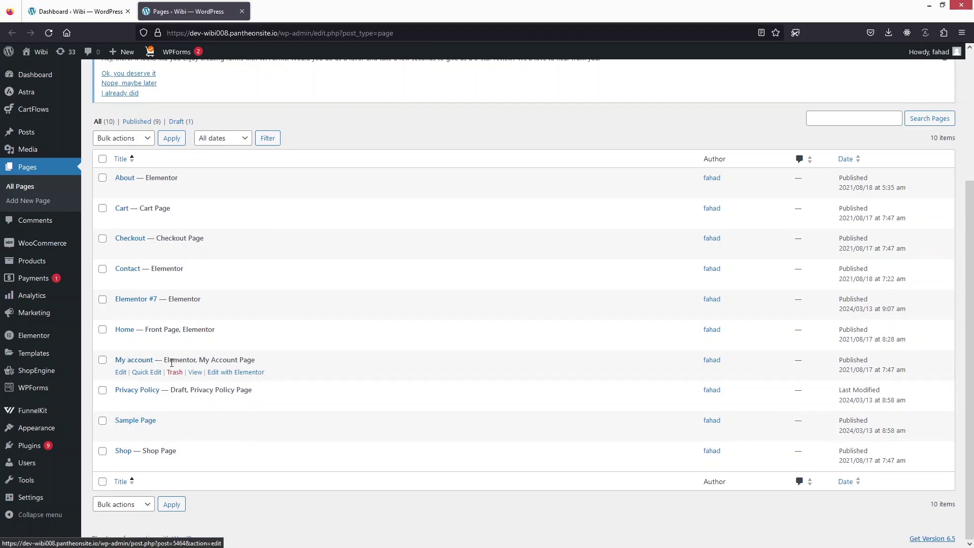
left_click(233, 373)
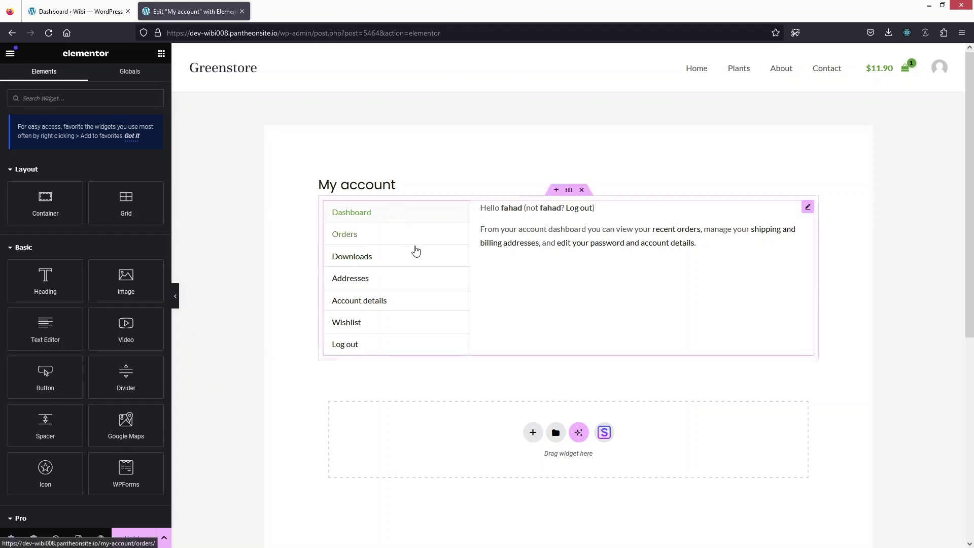
Replace the text widget holding the [woocommerce_my_account] shortcode with the My Account widget
left_click(412, 252)
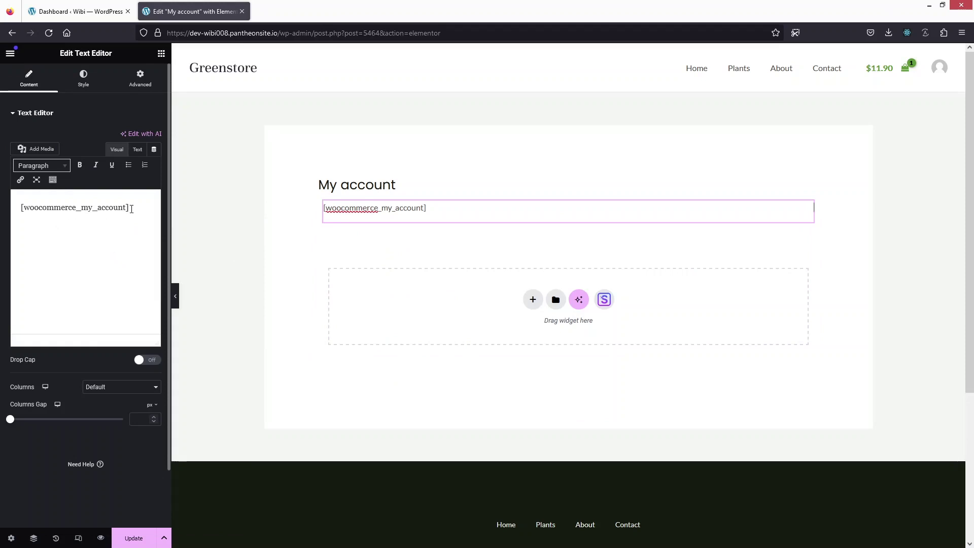
left_click_drag(133, 208, 17, 204)
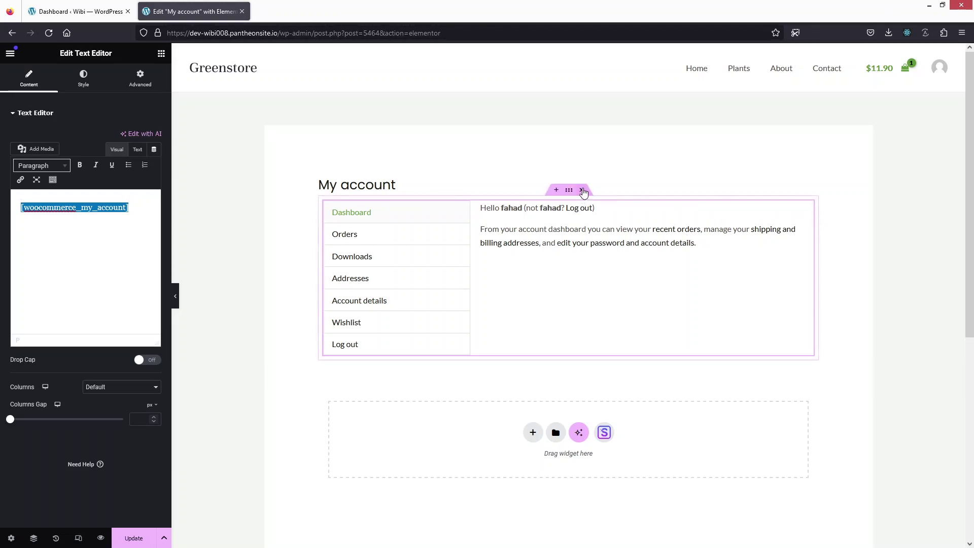
left_click(580, 192)
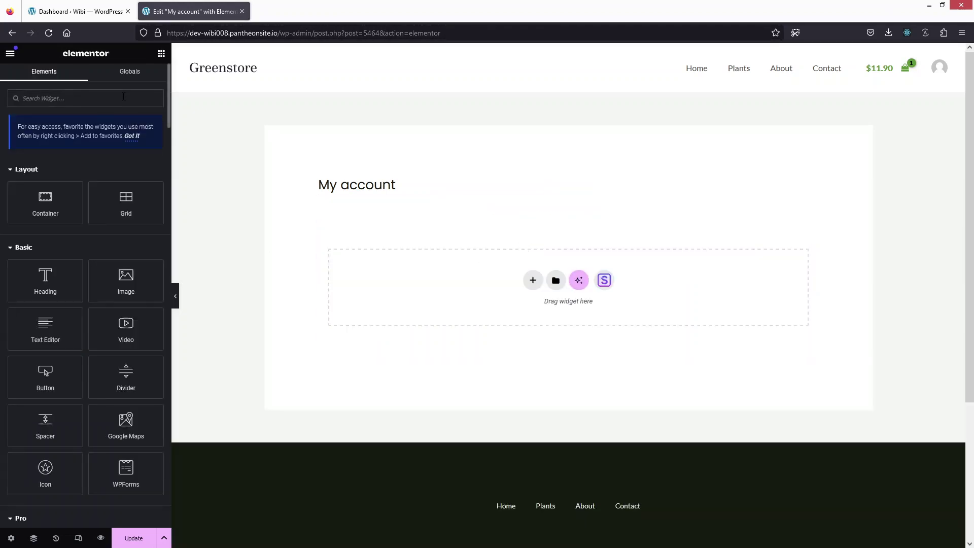
type("my acc")
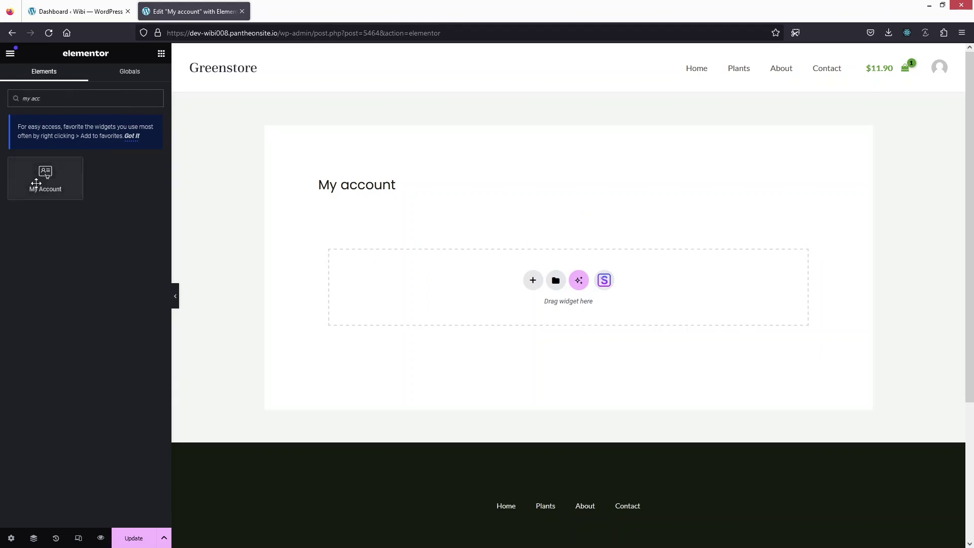
left_click_drag(40, 174, 532, 276)
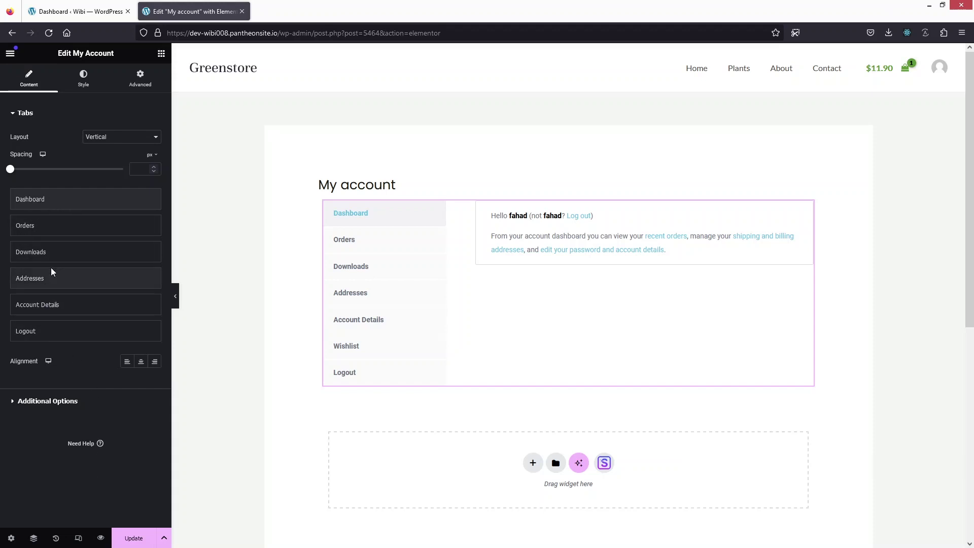
Try Main as the name of the Dashboard tab and restore the name Dashboard
left_click(61, 201)
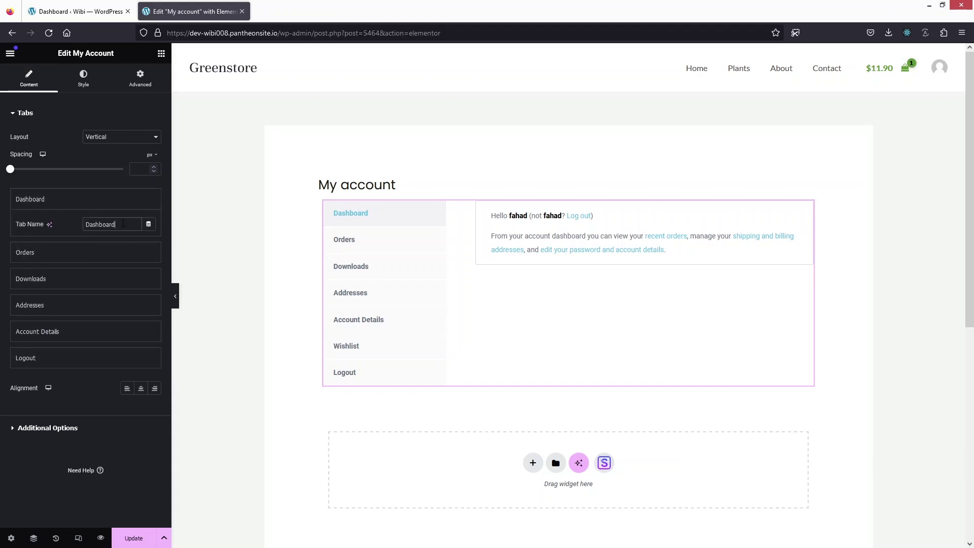
left_click(70, 221)
type("Main")
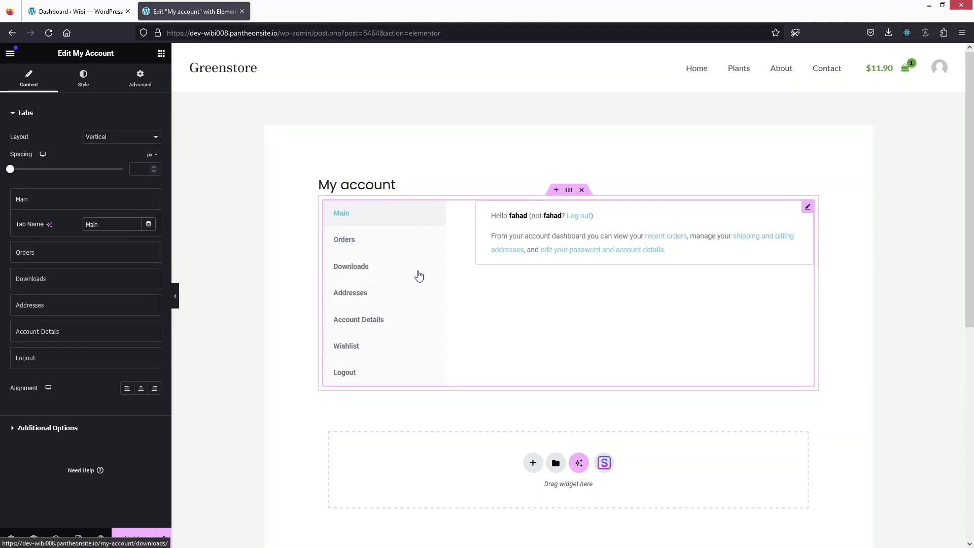
left_click_drag(109, 223, 61, 225)
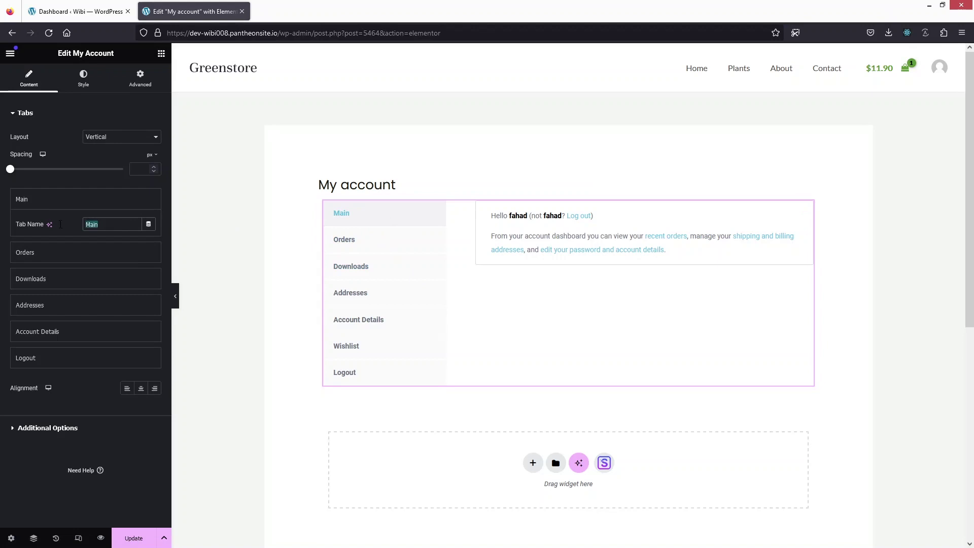
type("Dashboard")
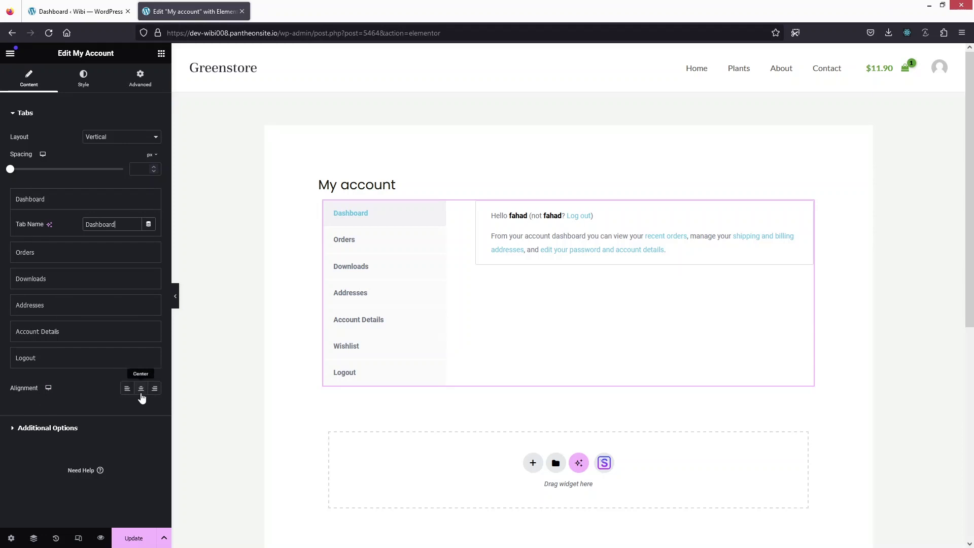
Try the Center and End alignments for the account tabs and set the alignment to Start
left_click(141, 389)
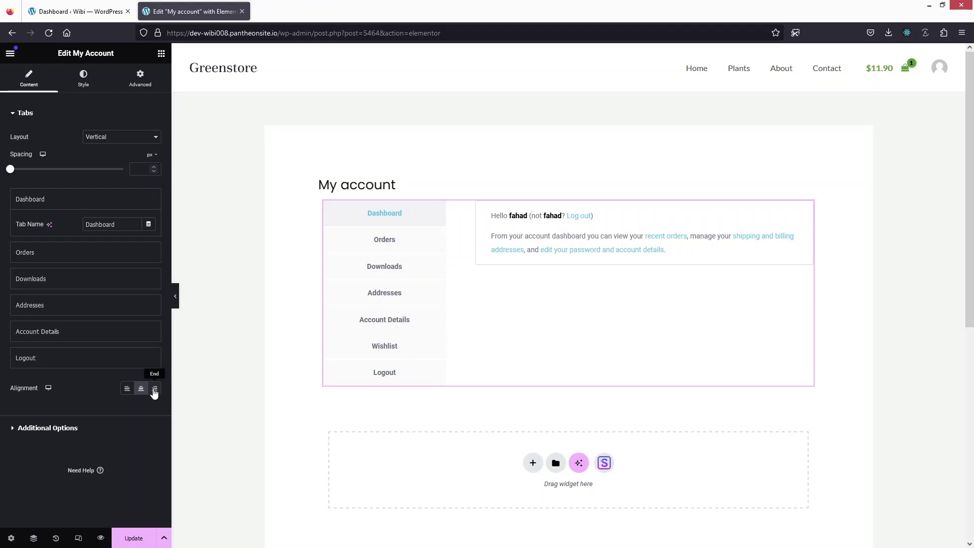
left_click(154, 389)
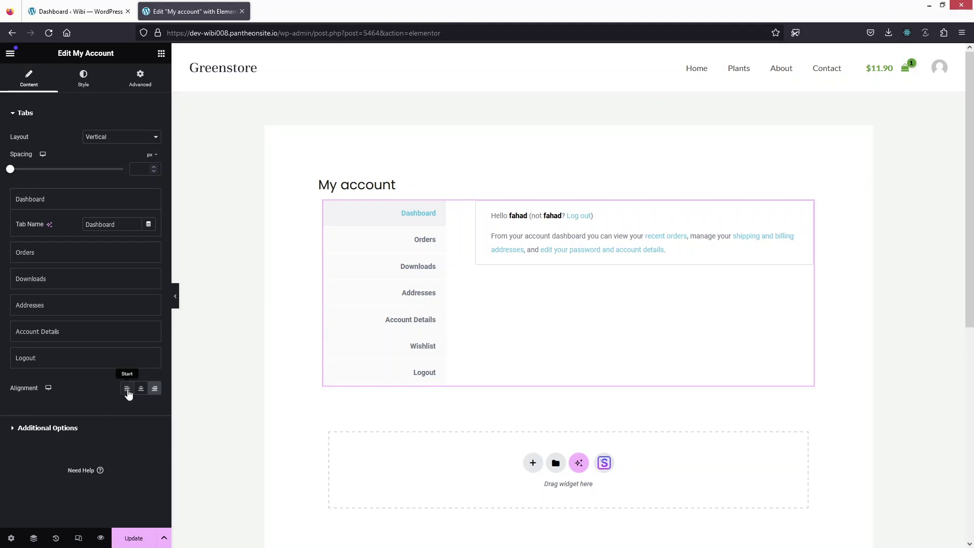
left_click(127, 390)
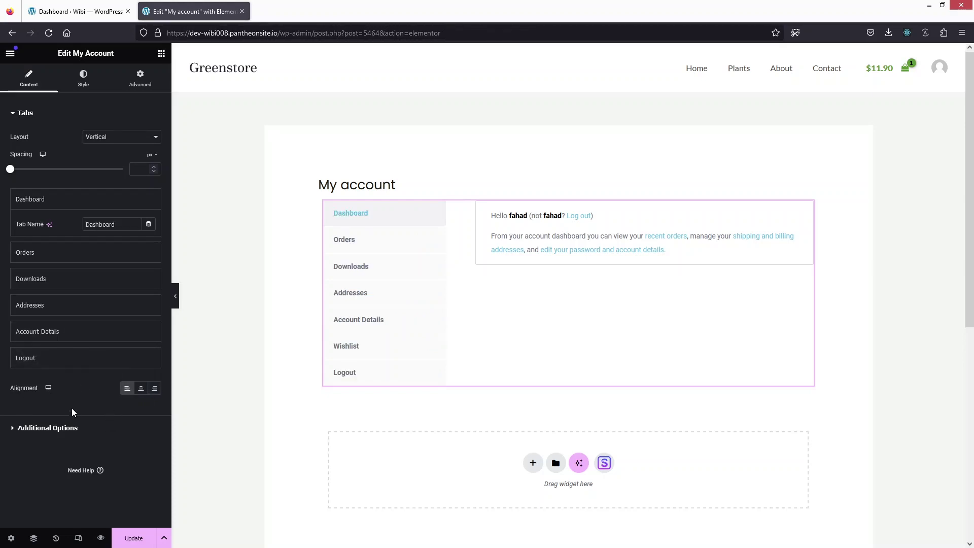
Try the Customize Dashboard option in the widget's additional options and turn it back off
left_click(8, 430)
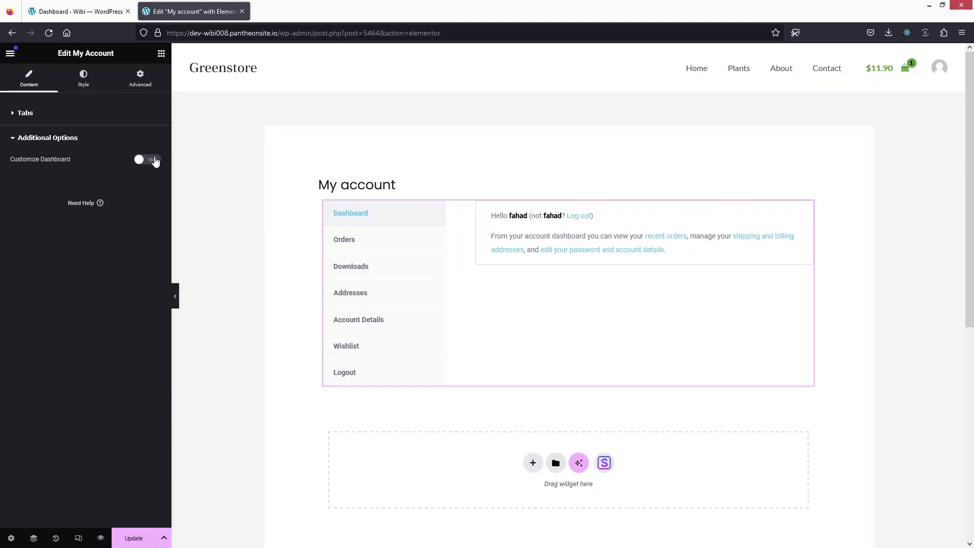
left_click(152, 159)
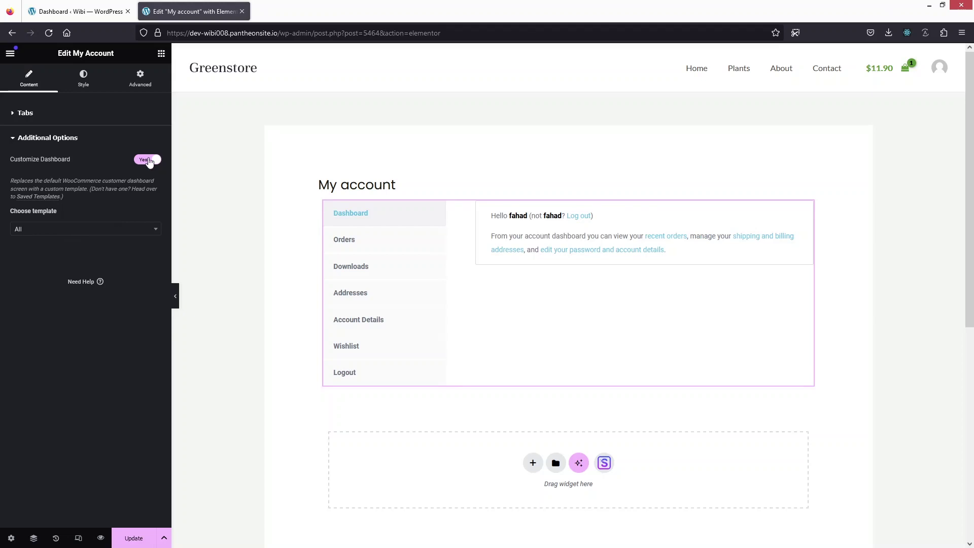
left_click(148, 160)
Try the Horizontal layout for the account tabs
left_click(14, 113)
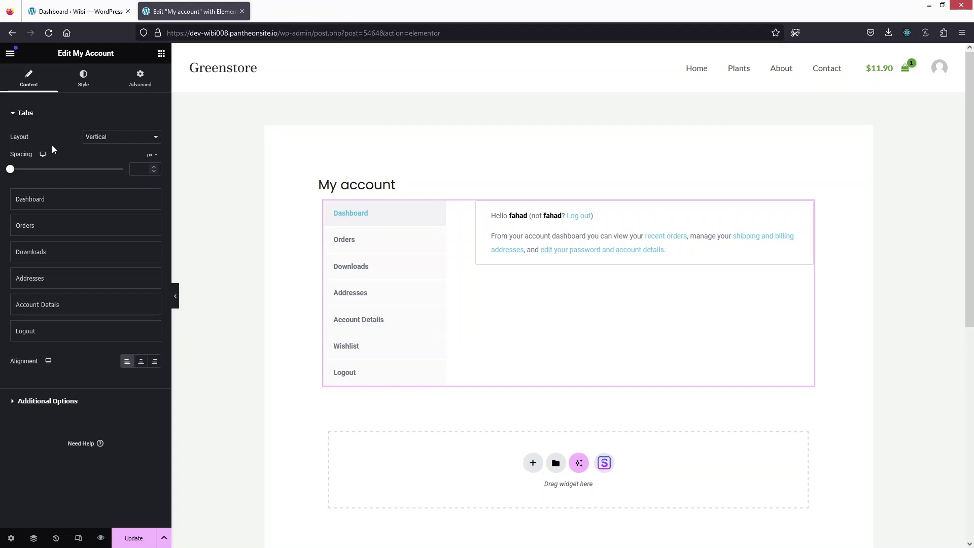
left_click(130, 137)
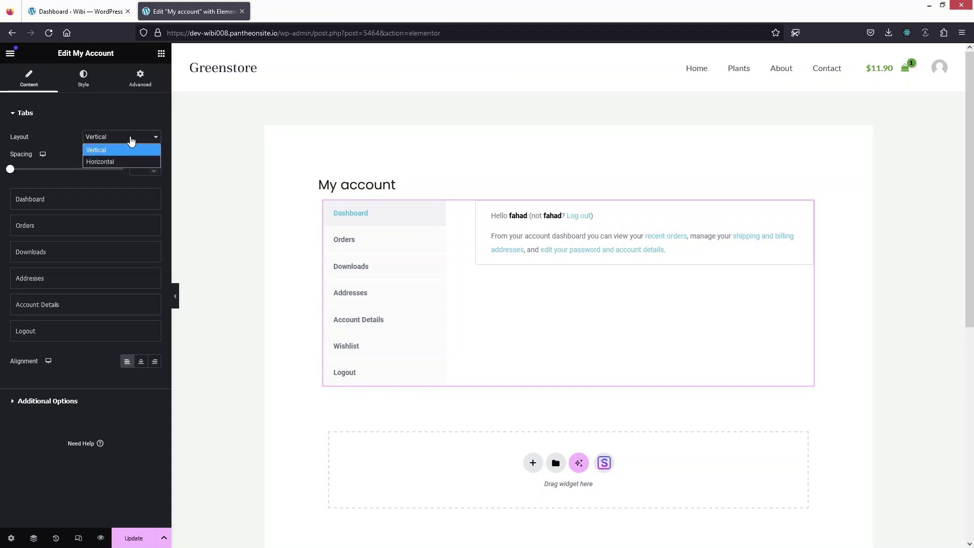
left_click(103, 162)
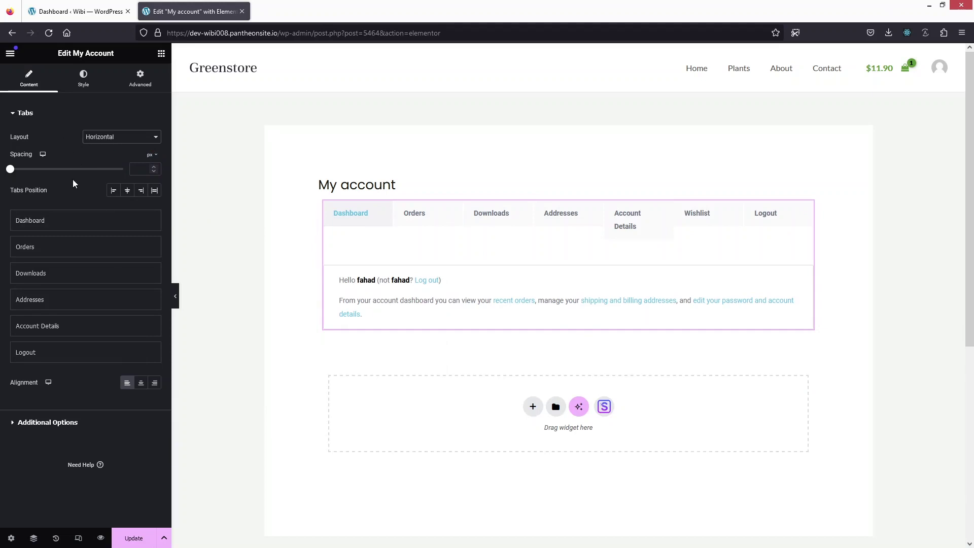
Set the spacing of the account tabs to 0 px and their layout to Vertical
left_click_drag(11, 170, 36, 170)
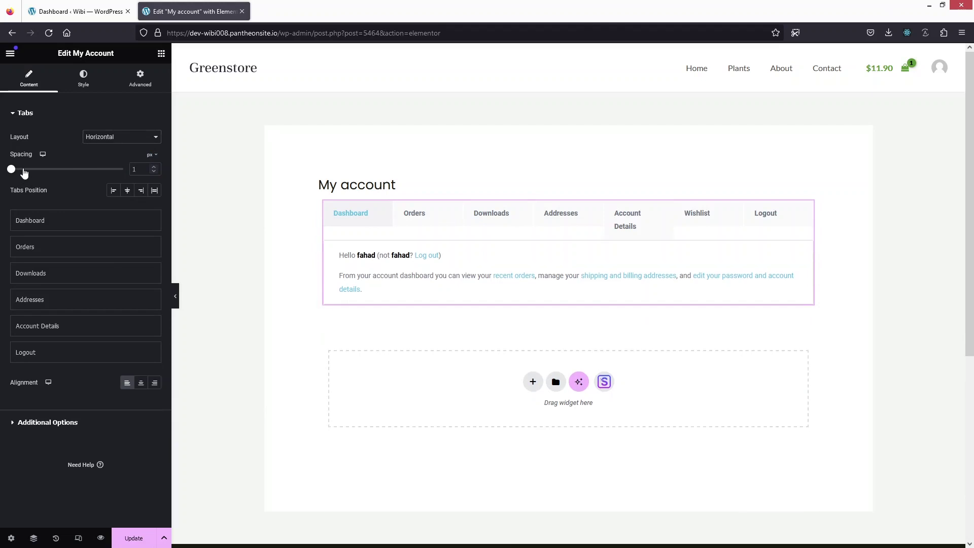
left_click(9, 168)
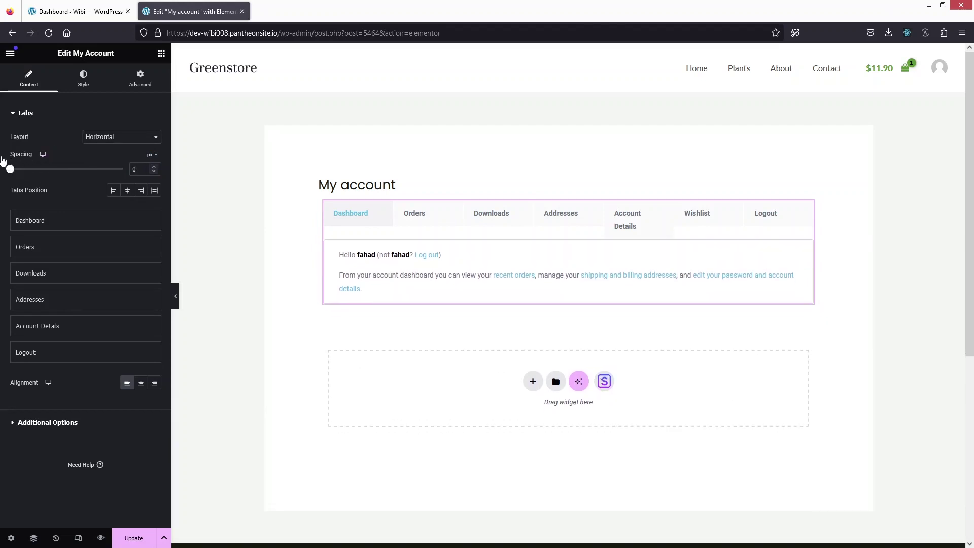
mouse_move(10, 168)
left_mouse_down()
mouse_move(24, 168)
mouse_move(6, 161)
left_mouse_up()
left_click(130, 138)
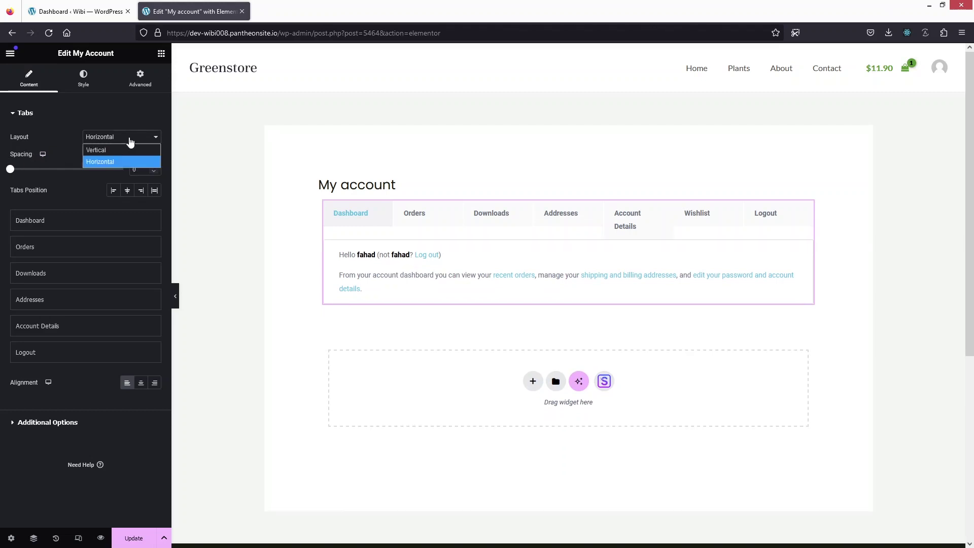
left_click(108, 151)
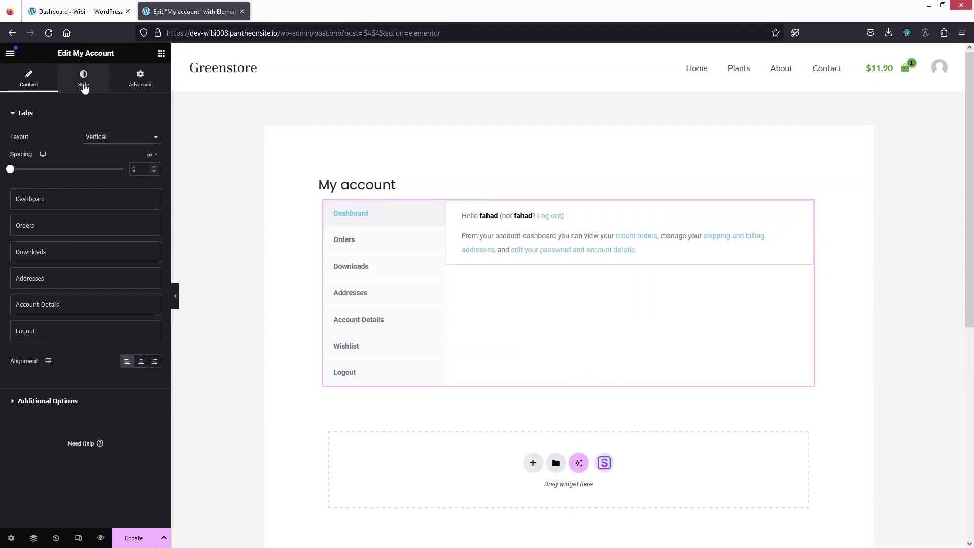
Open the Order Details style settings of the My Account widget and show the Orders tab in the preview
left_click(83, 86)
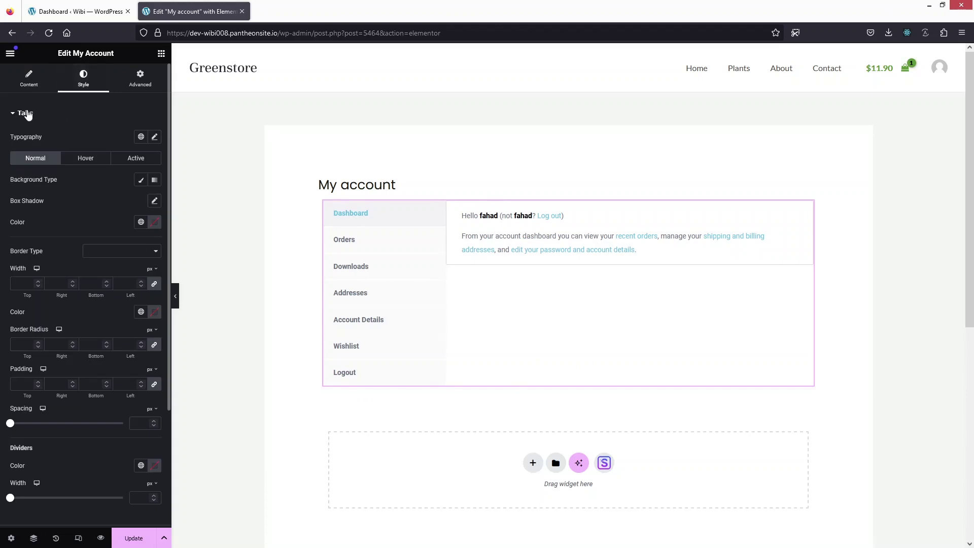
left_click(25, 113)
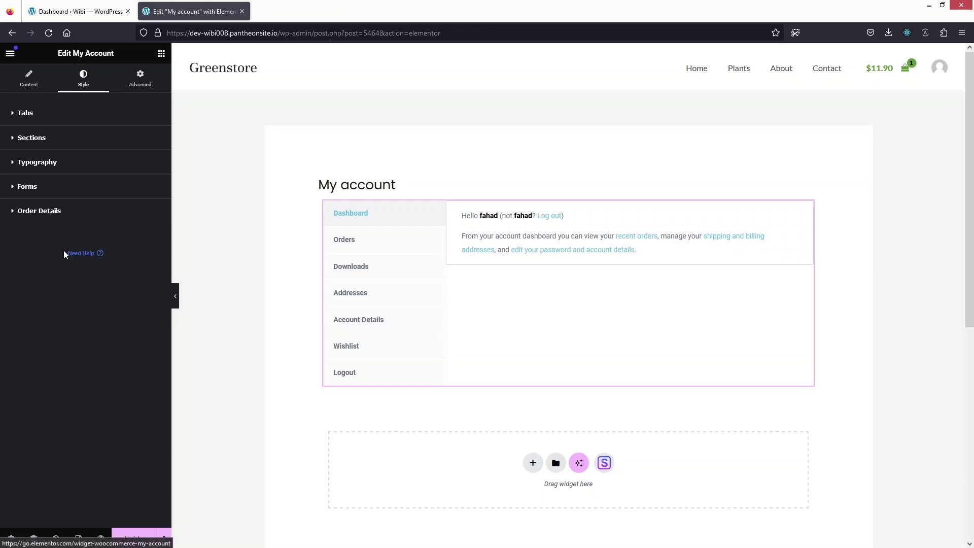
left_click(28, 212)
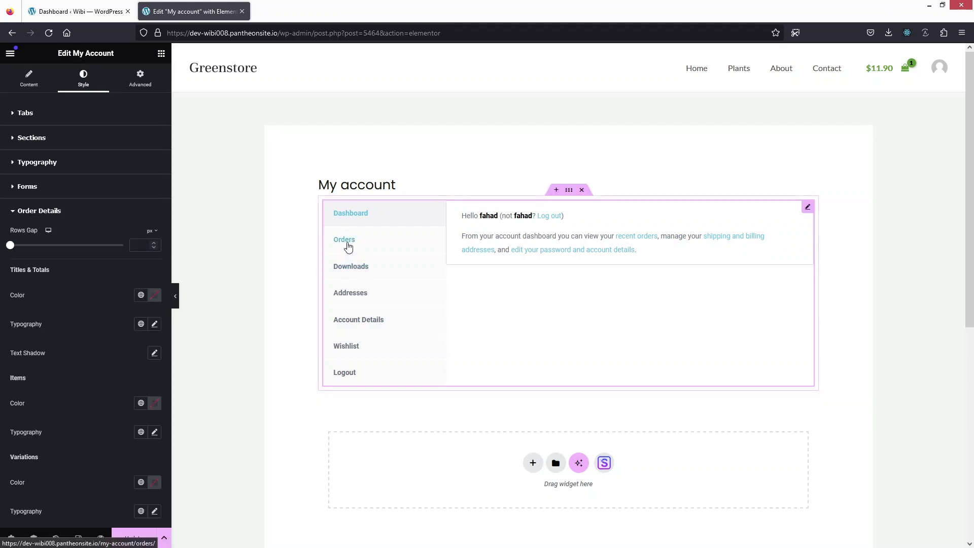
left_click(347, 244)
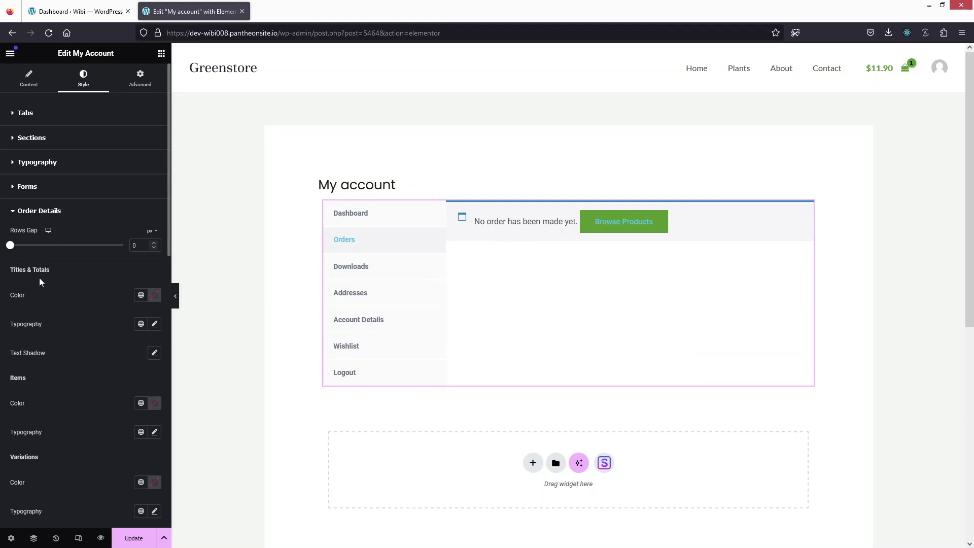
Look through the Order Details style settings, from rows gap, titles, items and variations to product link, dividers and buttons
scroll(41, 279, "down", 2)
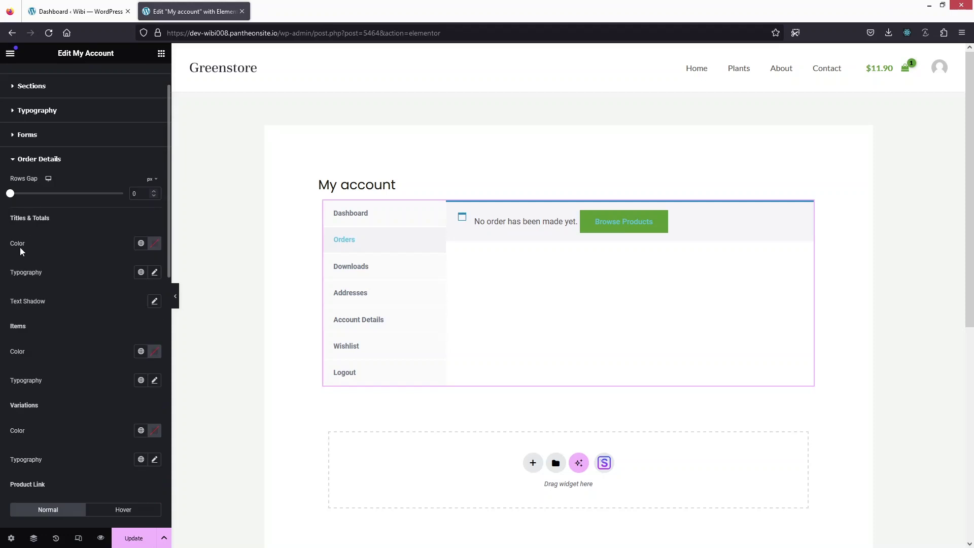
scroll(71, 293, "down", 2)
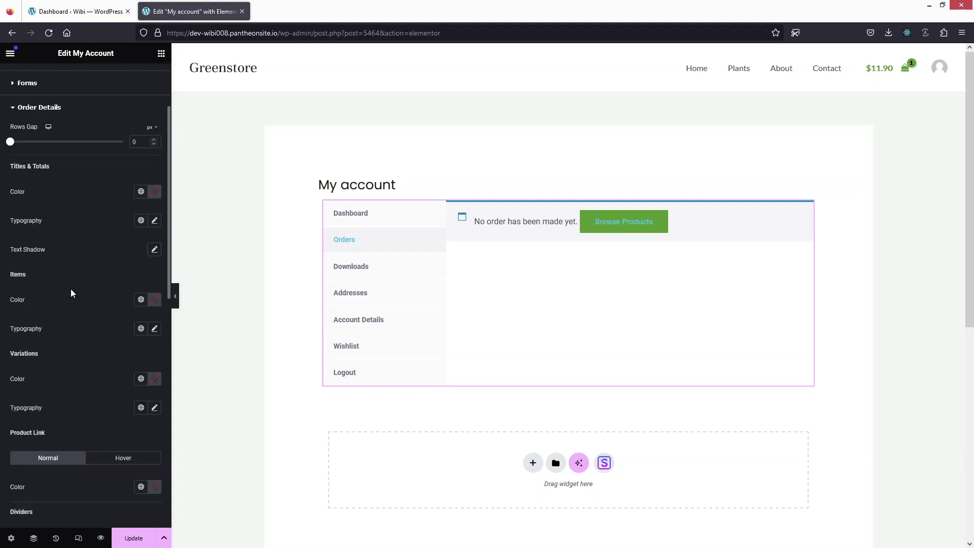
scroll(31, 256, "down", 2)
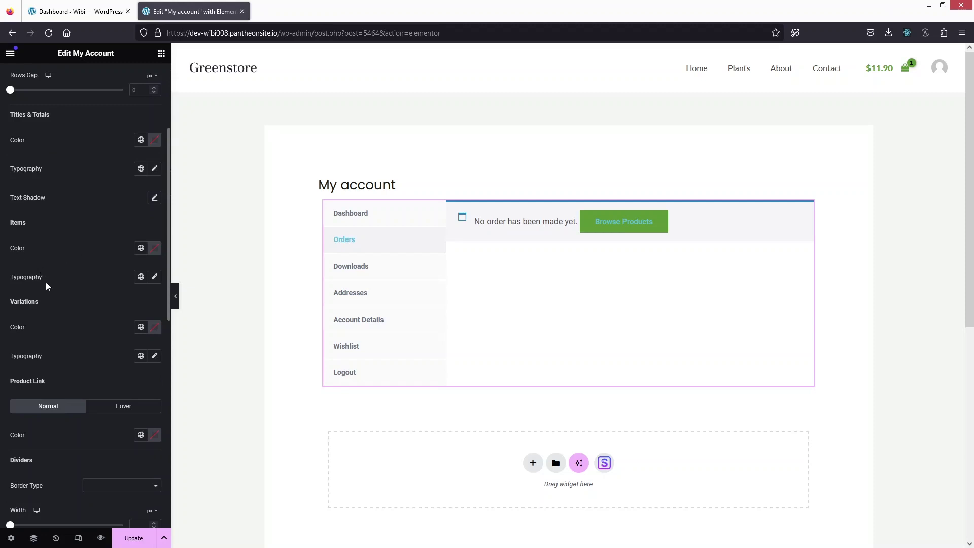
scroll(45, 285, "down", 2)
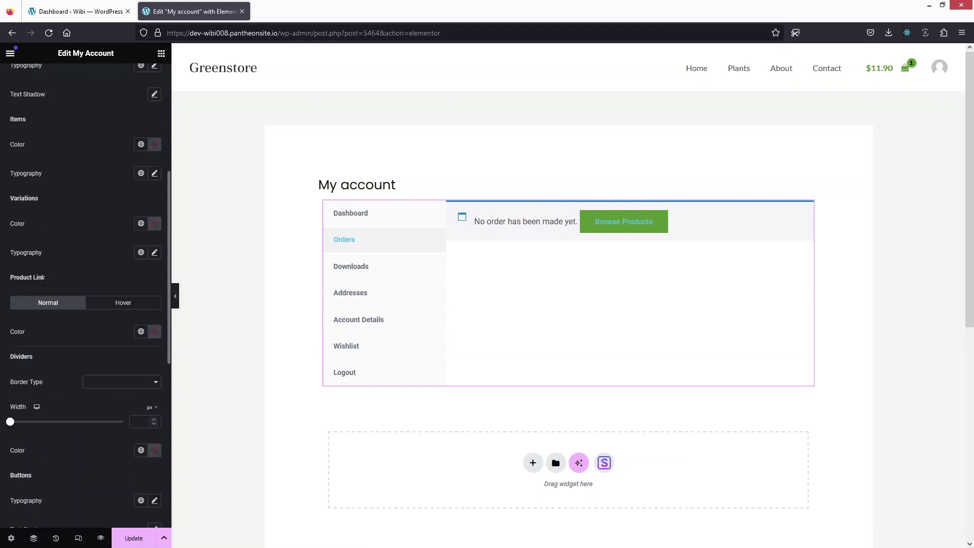
scroll(47, 264, "down", 2)
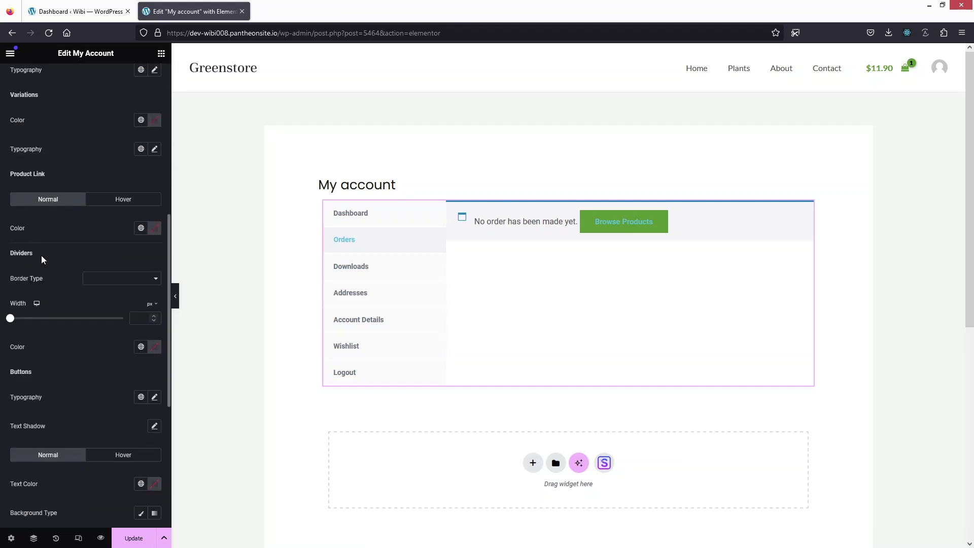
scroll(43, 261, "down", 2)
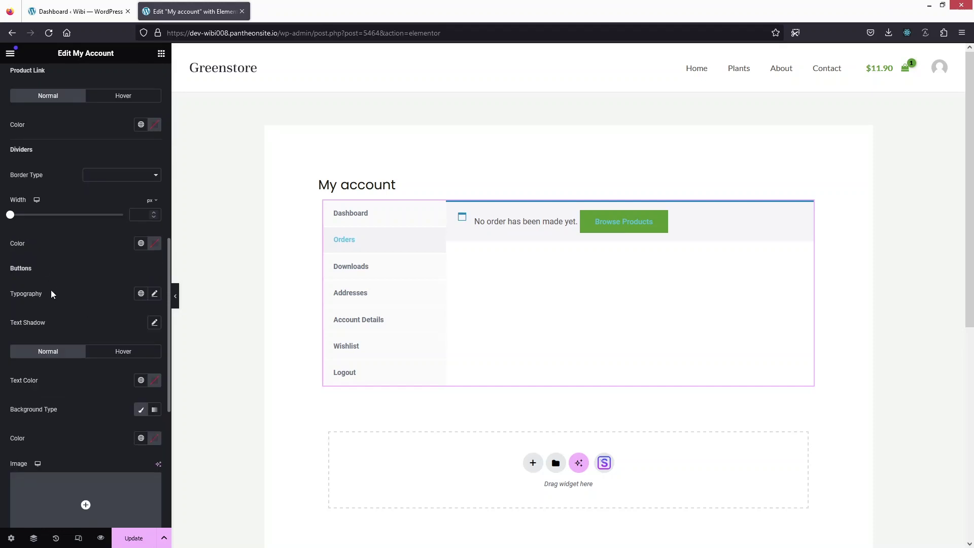
scroll(51, 293, "down", 2)
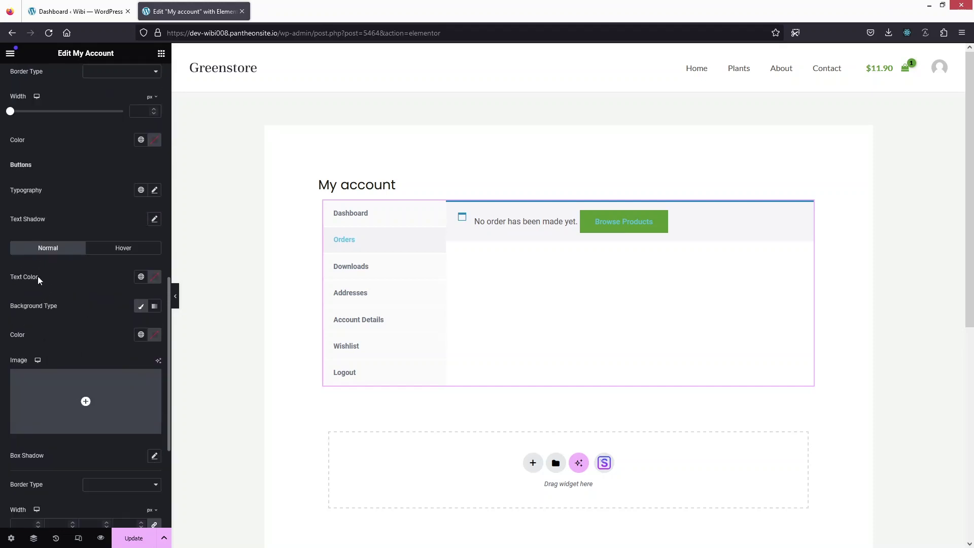
scroll(50, 314, "down", 2)
scroll(61, 383, "down", 2)
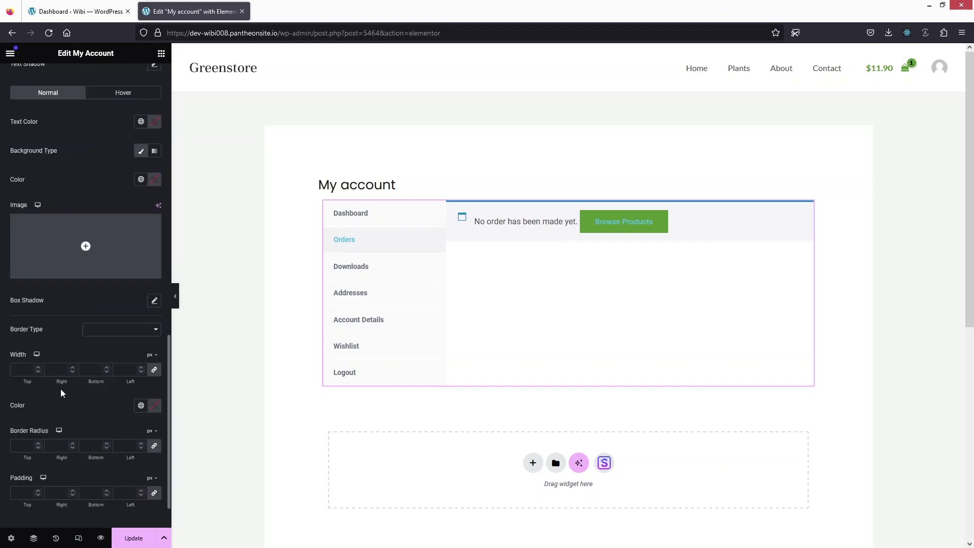
scroll(64, 392, "up", 10)
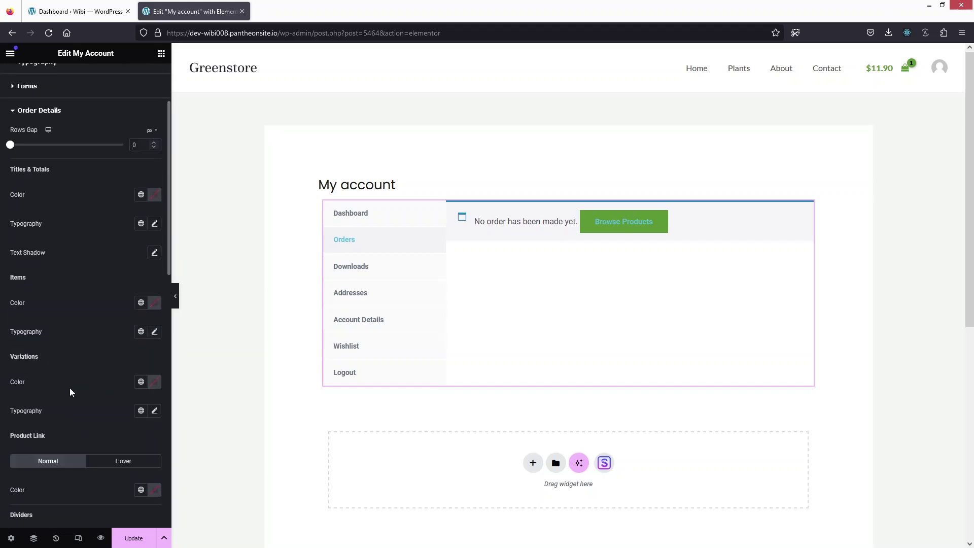
scroll(70, 392, "up", 1)
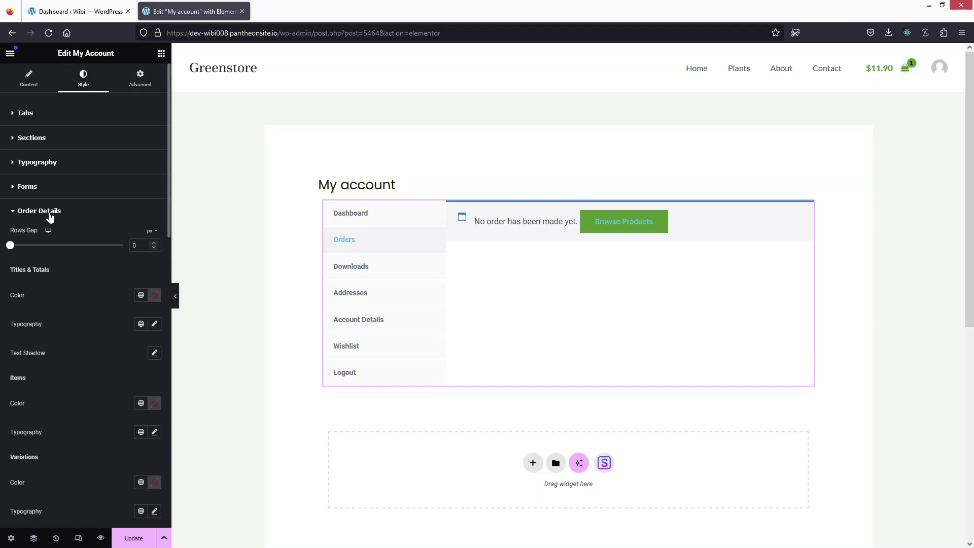
Open the Forms style settings of the My Account widget and show the Account Details tab in the preview
left_click(50, 217)
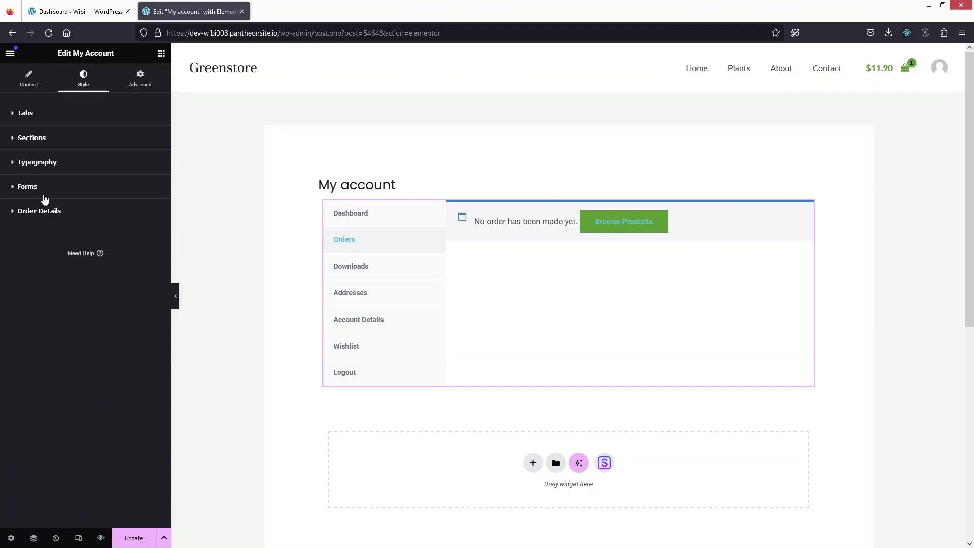
left_click(27, 186)
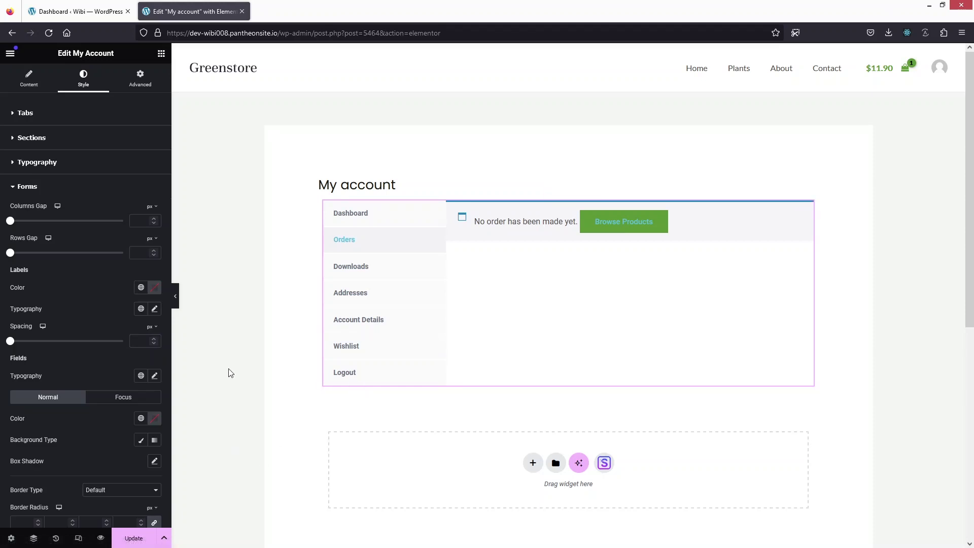
left_click(345, 325)
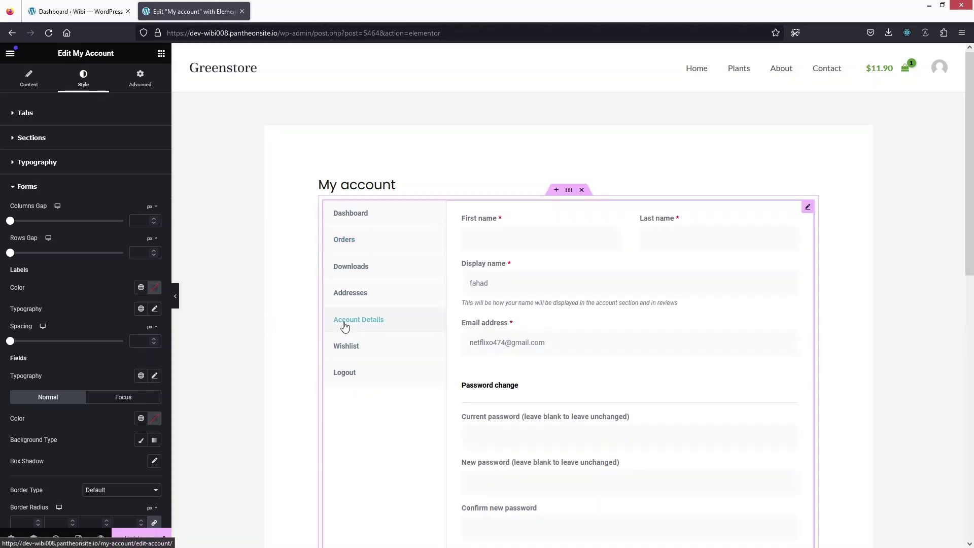
scroll(554, 338, "down", 4)
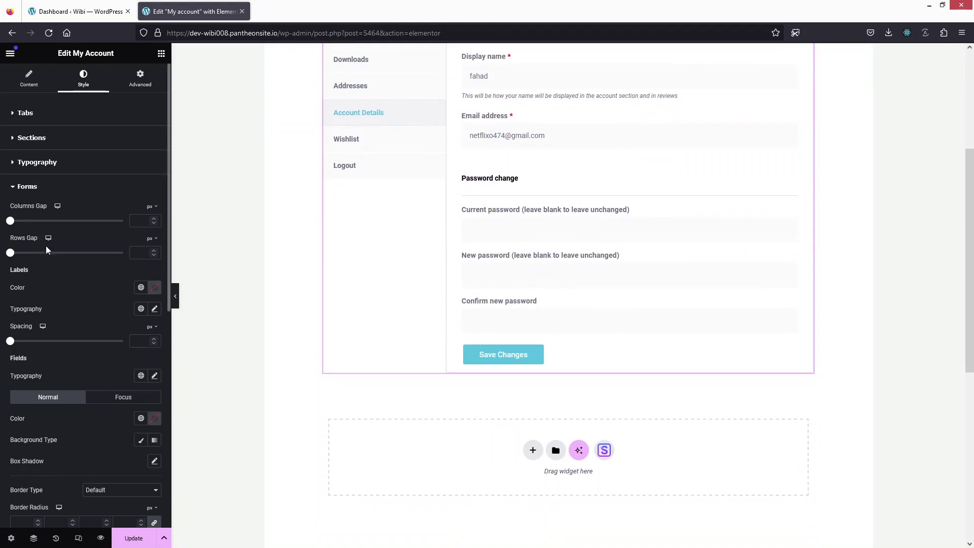
Set the columns gap and the rows gap of the account forms to 0 px
scroll(336, 184, "up", 3)
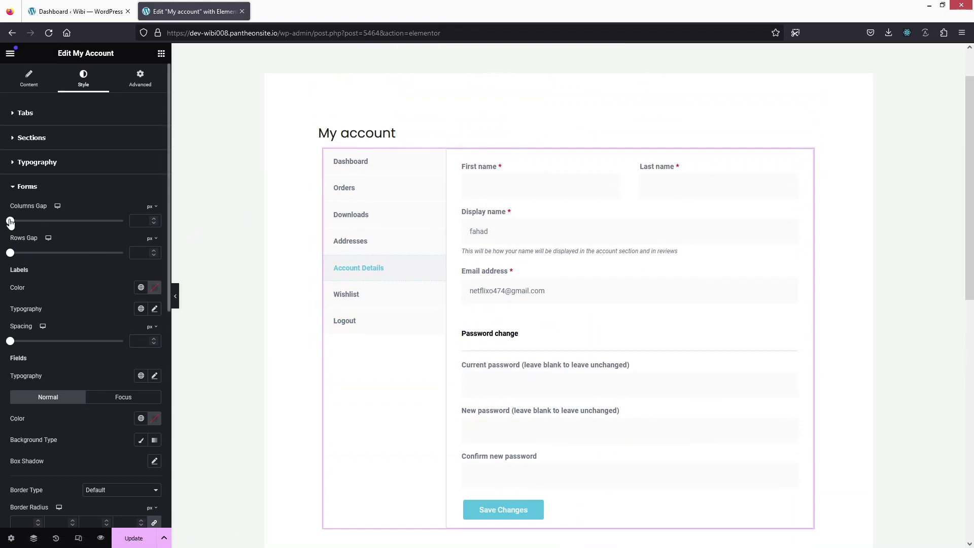
mouse_move(10, 222)
left_mouse_down()
mouse_move(79, 223)
mouse_move(2, 230)
left_mouse_up()
mouse_move(14, 254)
left_mouse_down()
mouse_move(63, 254)
mouse_move(3, 258)
left_mouse_up()
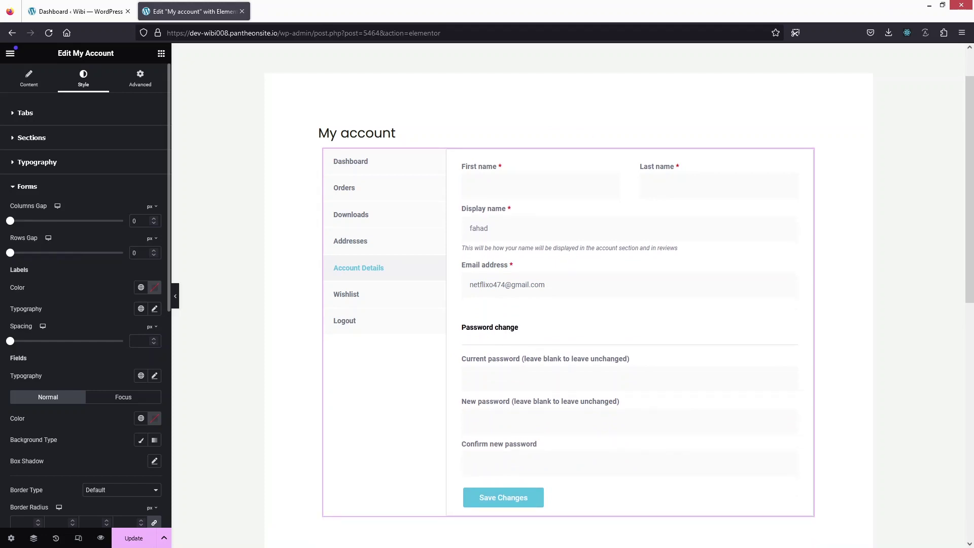
Set the color of the form labels to dark green (#1F7009)
scroll(60, 274, "down", 1)
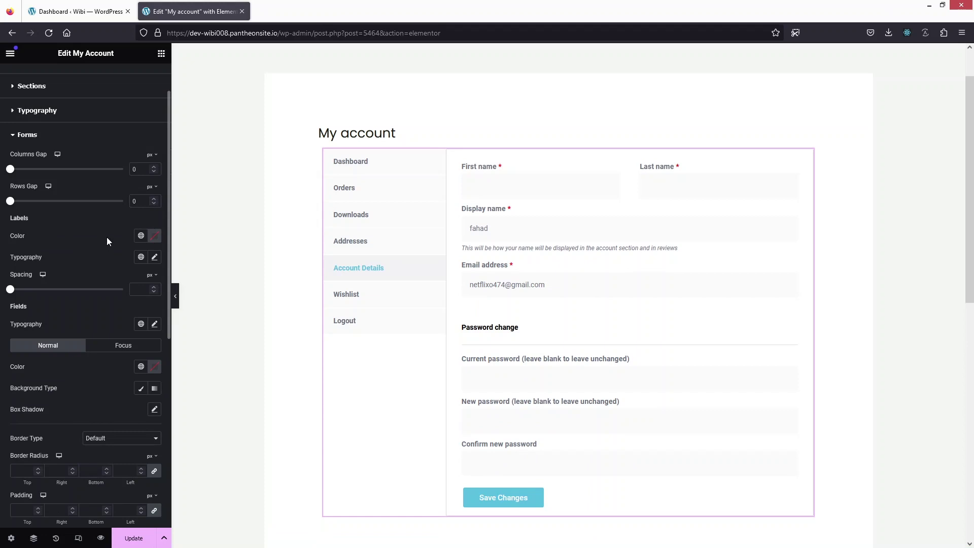
left_click(154, 236)
left_click_drag(158, 300, 75, 367)
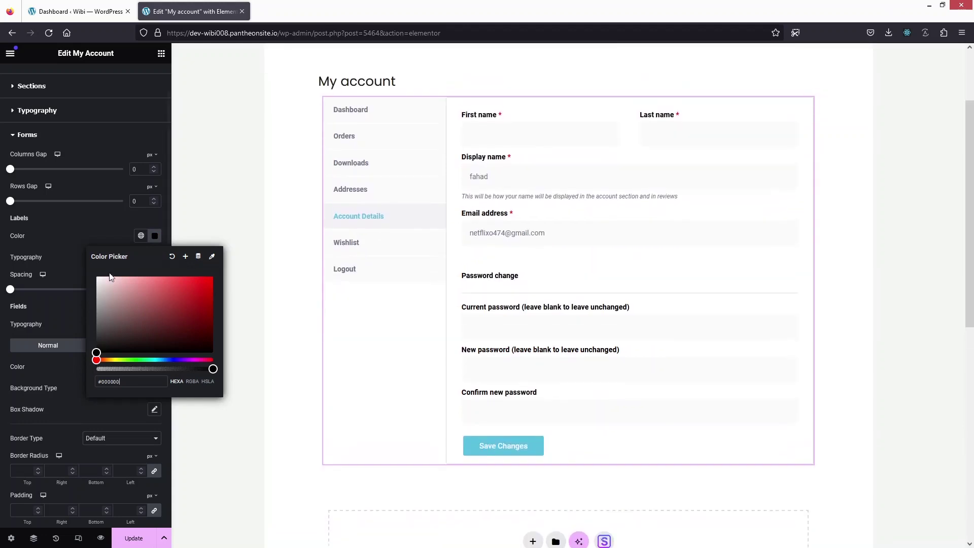
left_click(143, 360)
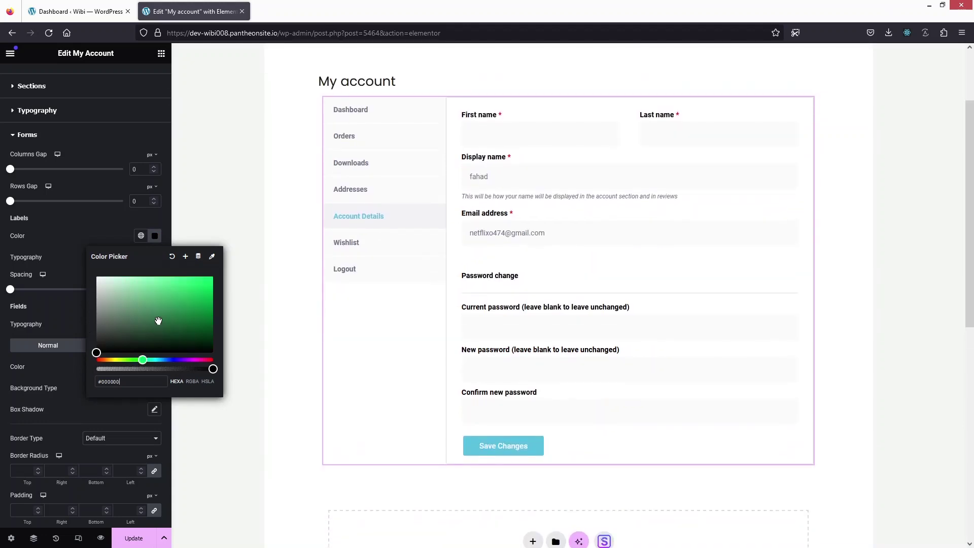
left_click(131, 360)
mouse_move(190, 310)
left_mouse_down()
mouse_move(229, 302)
mouse_move(204, 319)
left_mouse_up()
left_click(206, 322)
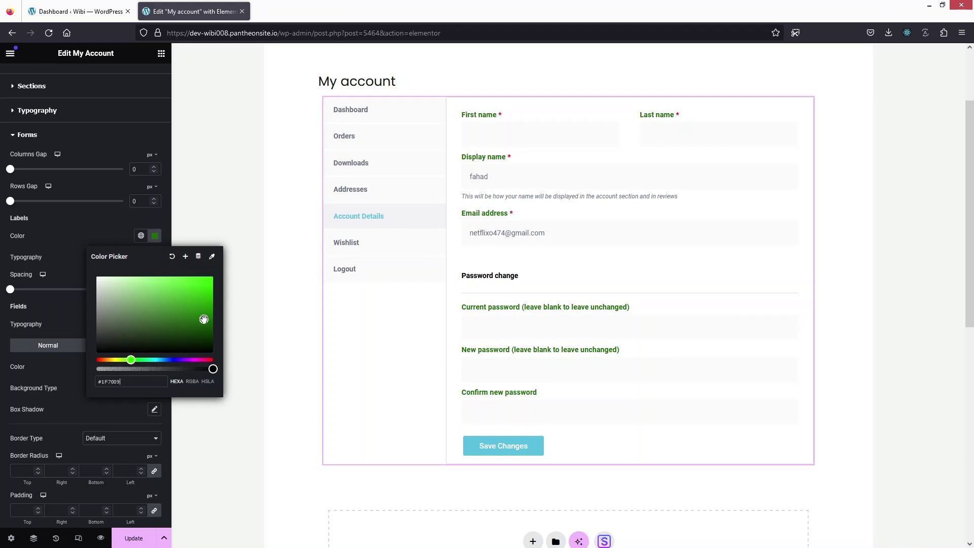
left_click(57, 242)
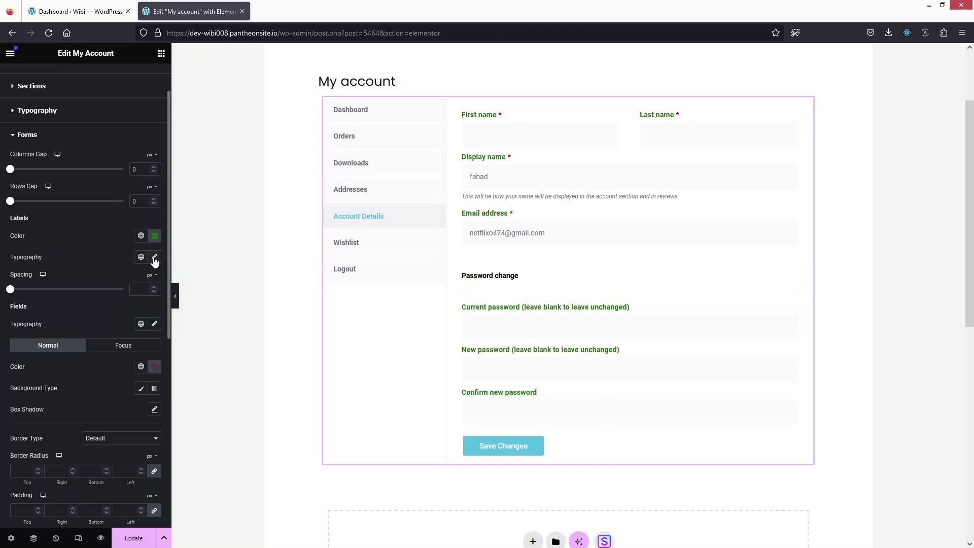
Try Verdana and Helvetica as the font family of the form labels and settle on Arial
left_click(153, 260)
scroll(105, 297, "down", 2)
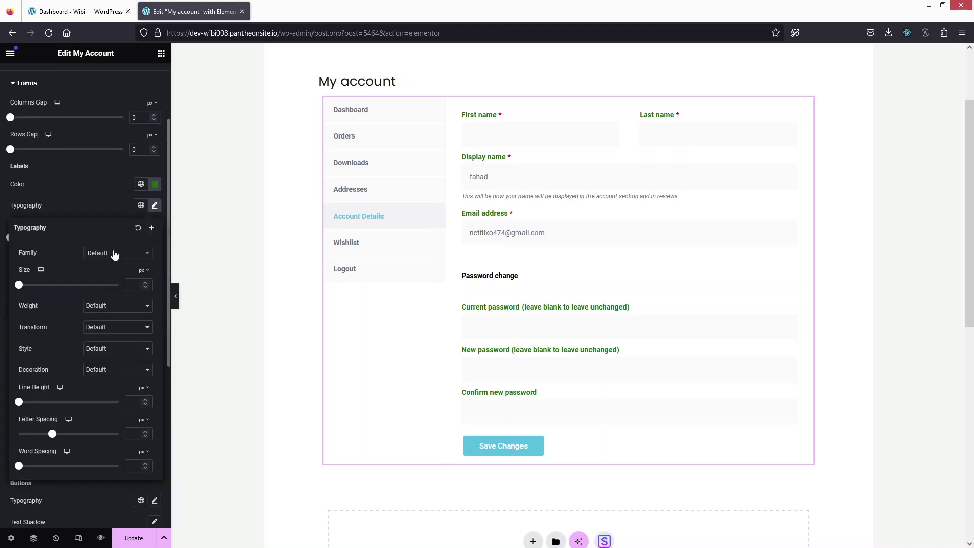
left_click(112, 253)
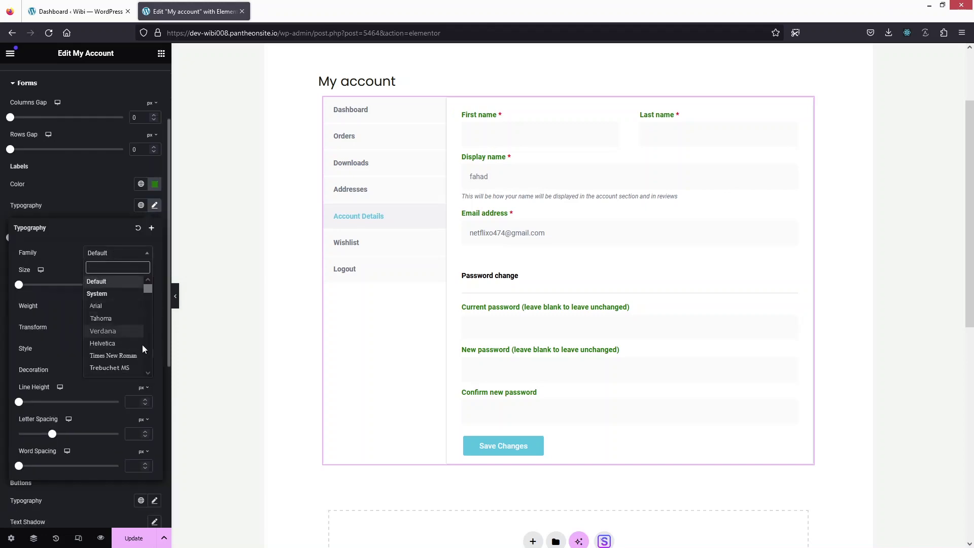
left_click(103, 331)
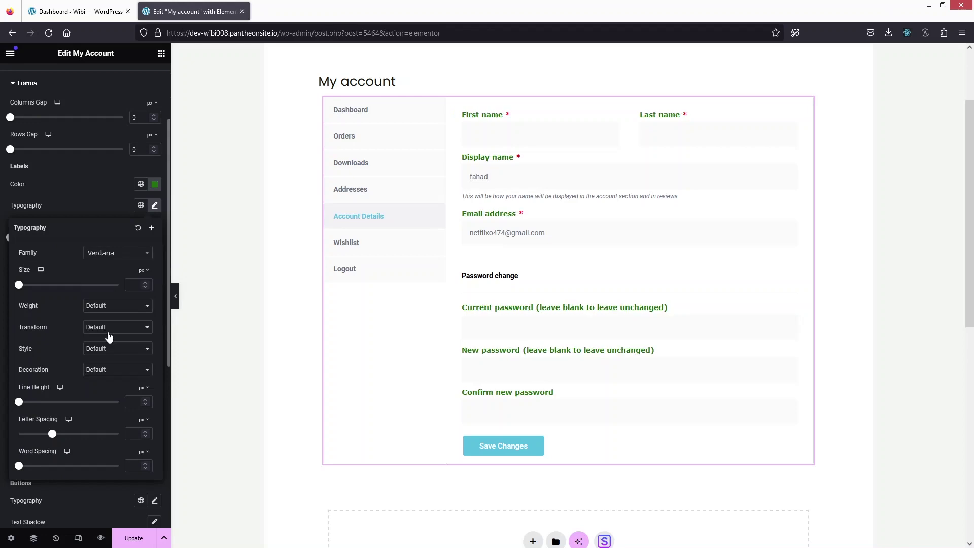
left_click(113, 253)
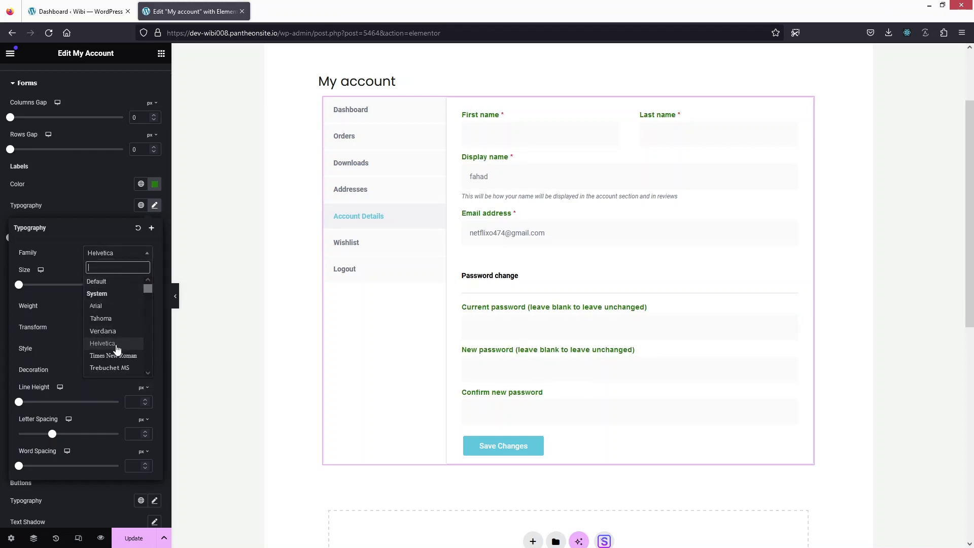
left_click(112, 308)
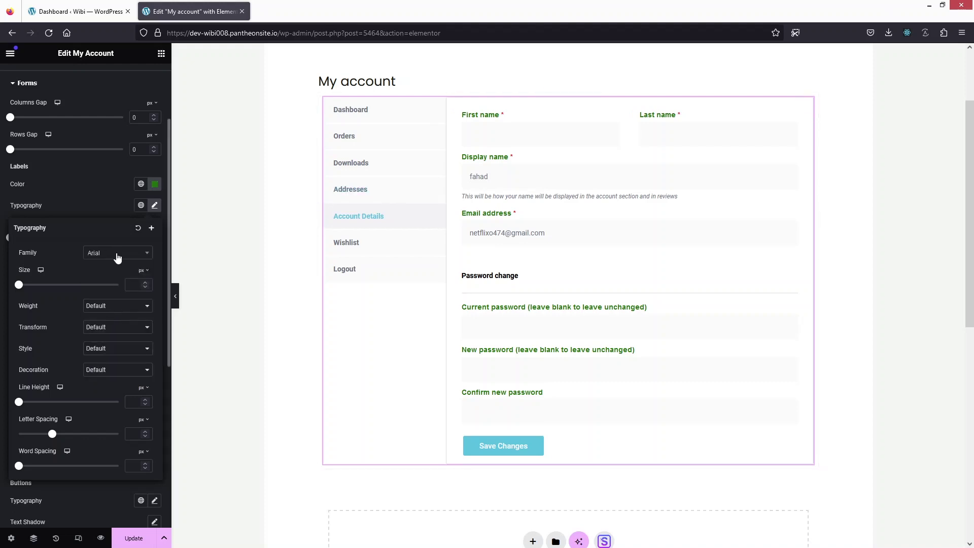
left_click(117, 255)
left_click(109, 303)
Set the font weight of the form labels to 300 (Light) and close the typography settings
left_click(123, 307)
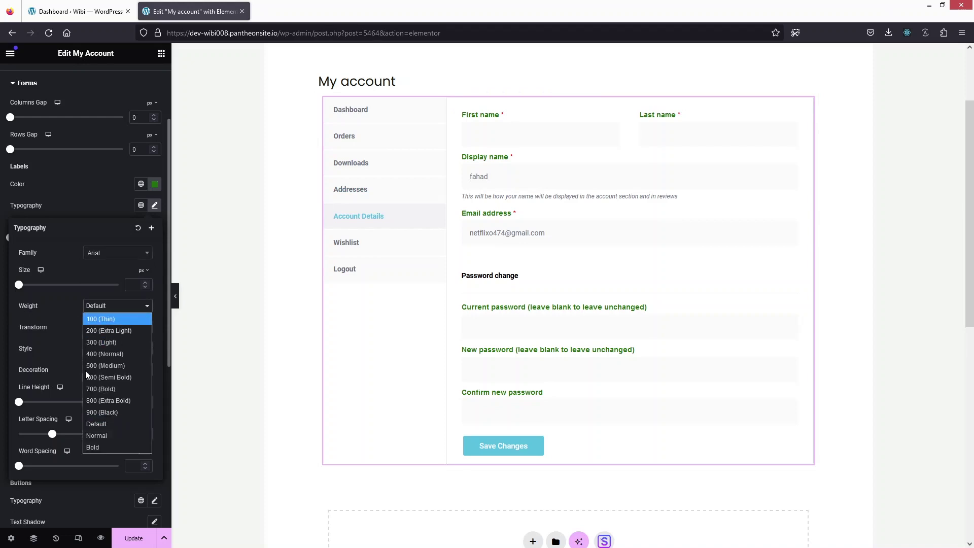
left_click(110, 342)
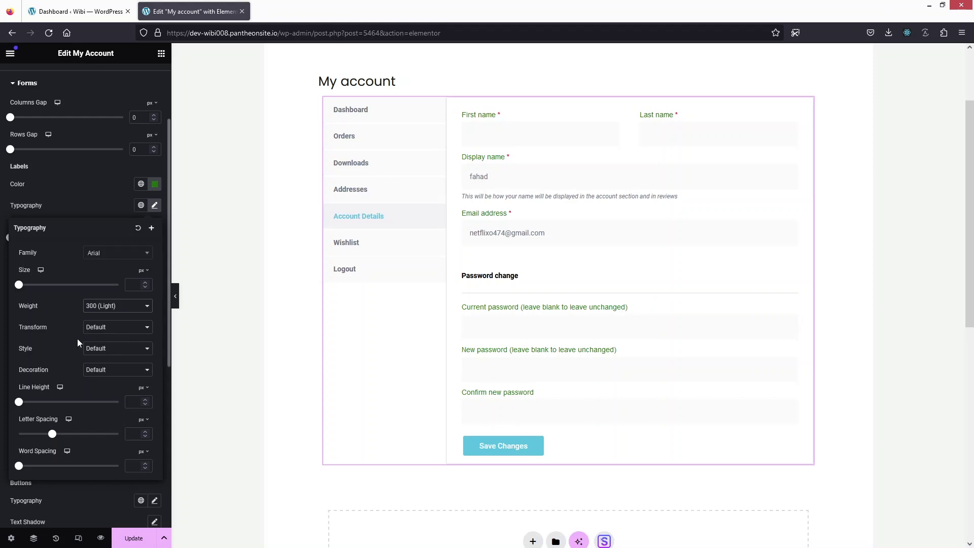
scroll(74, 333, "down", 1)
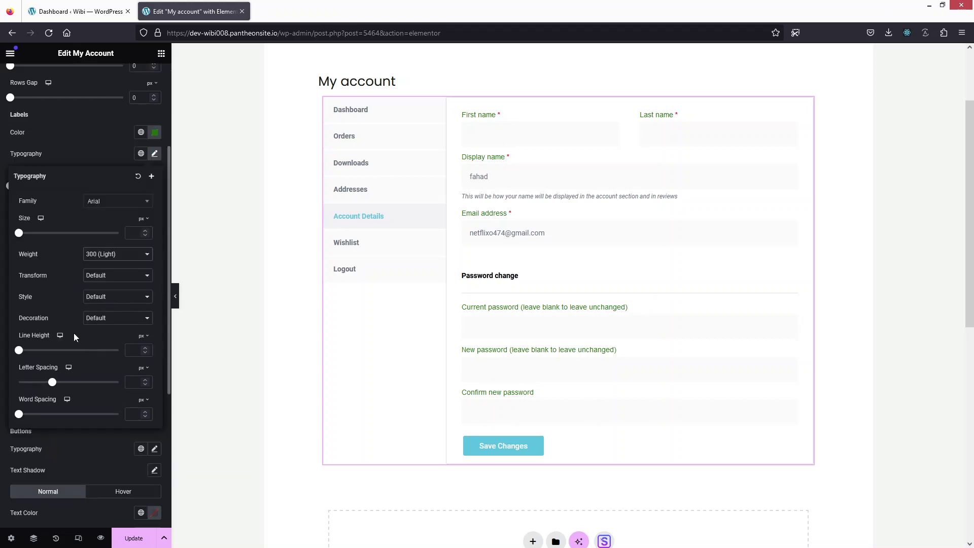
scroll(69, 283, "up", 1)
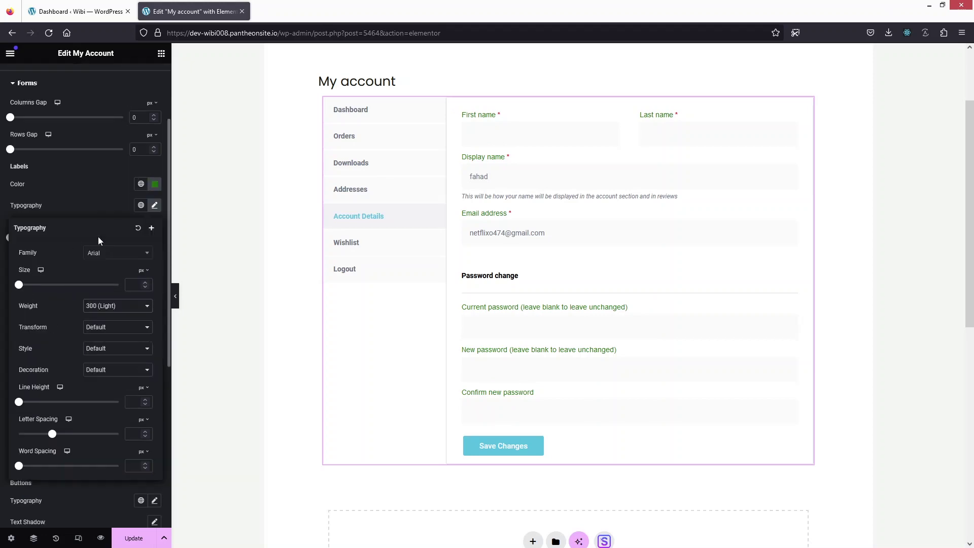
left_click(161, 204)
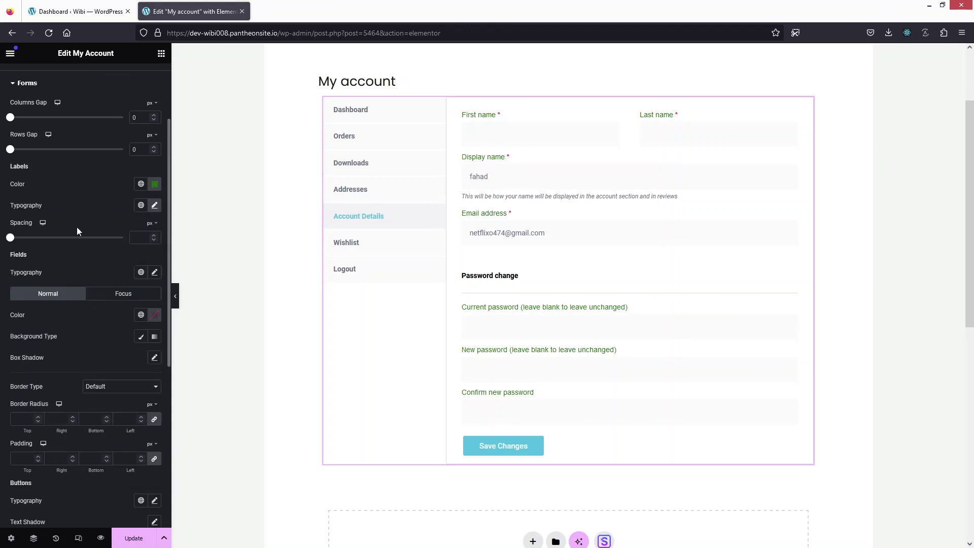
Try a label spacing of 17 px in the forms and set it to 0 px
left_click_drag(14, 242, 31, 242)
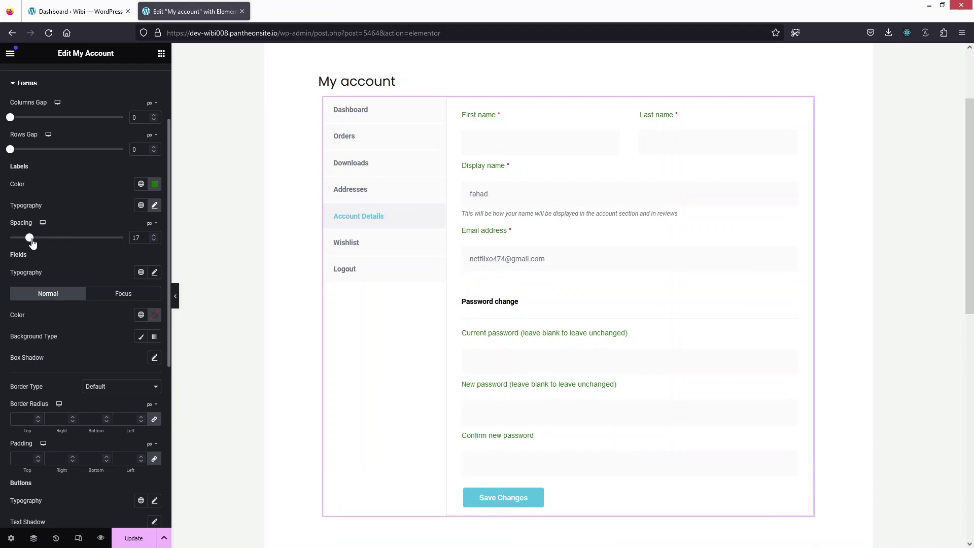
left_click_drag(32, 244, 9, 243)
Try a box shadow with a 10 px blur on the form fields and reset it
scroll(85, 259, "down", 1)
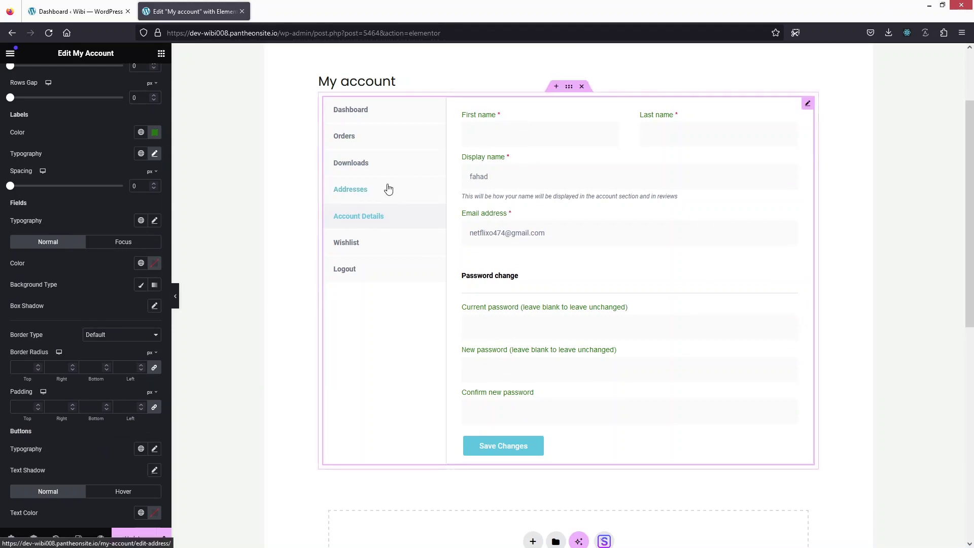
left_click(154, 306)
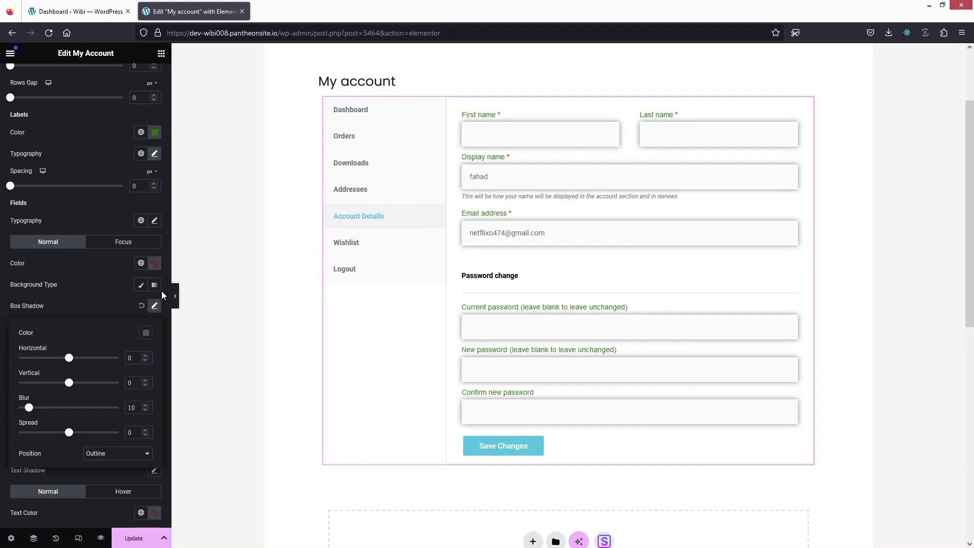
left_click(142, 305)
scroll(96, 300, "down", 1)
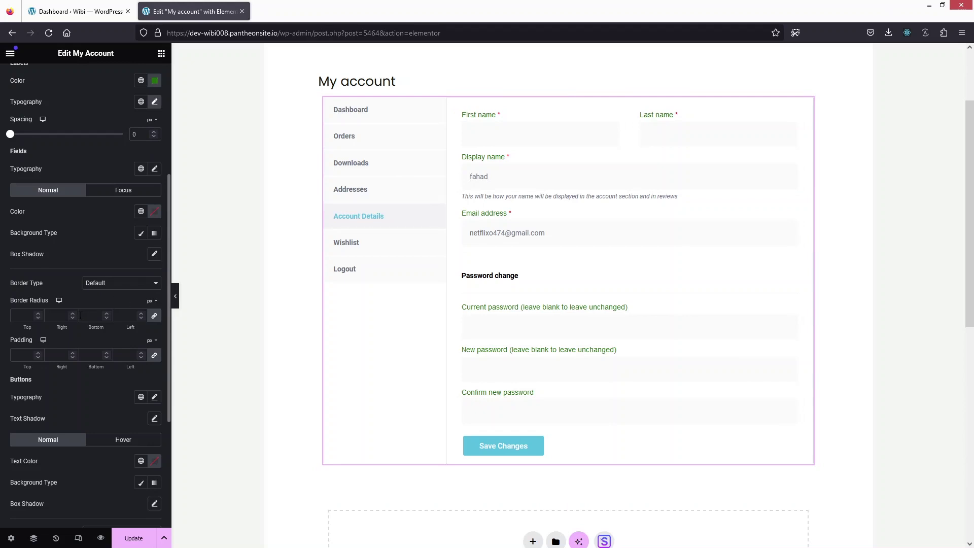
Give the form buttons a classic background in their normal state using the global Theme Color 2
scroll(80, 315, "down", 2)
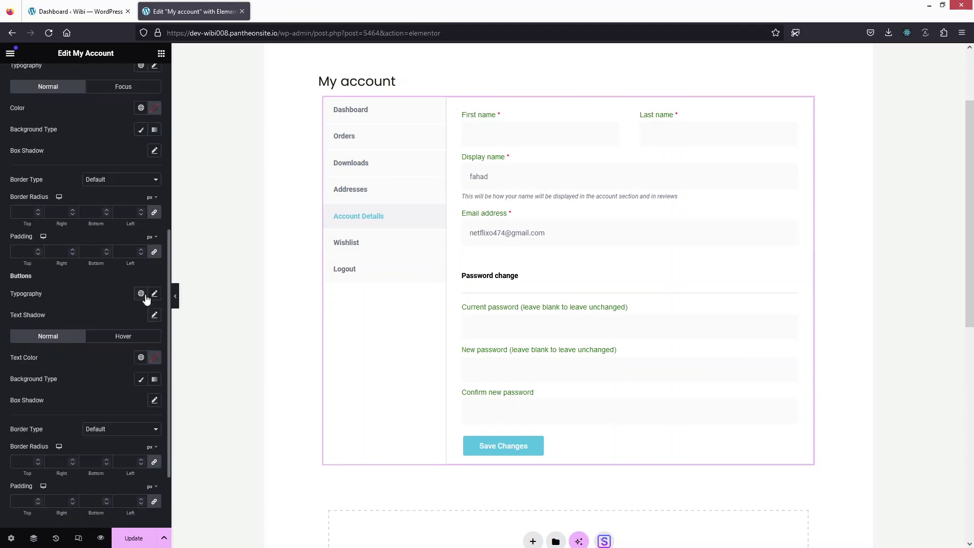
scroll(140, 392, "down", 1)
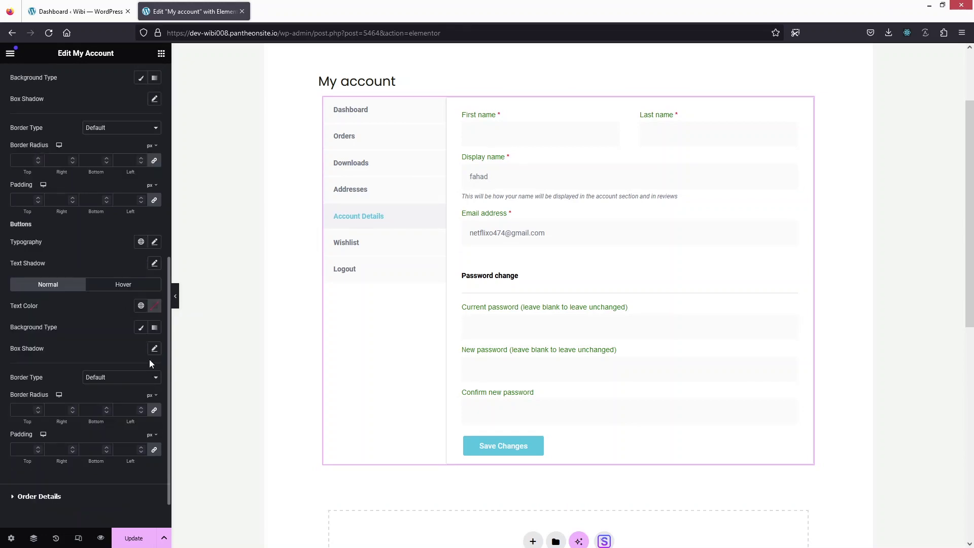
left_click(142, 328)
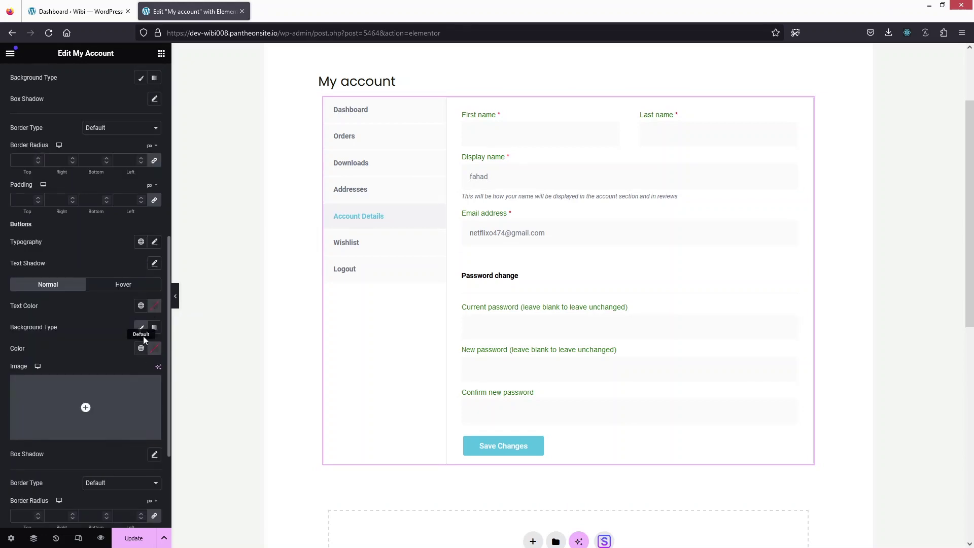
left_click(141, 348)
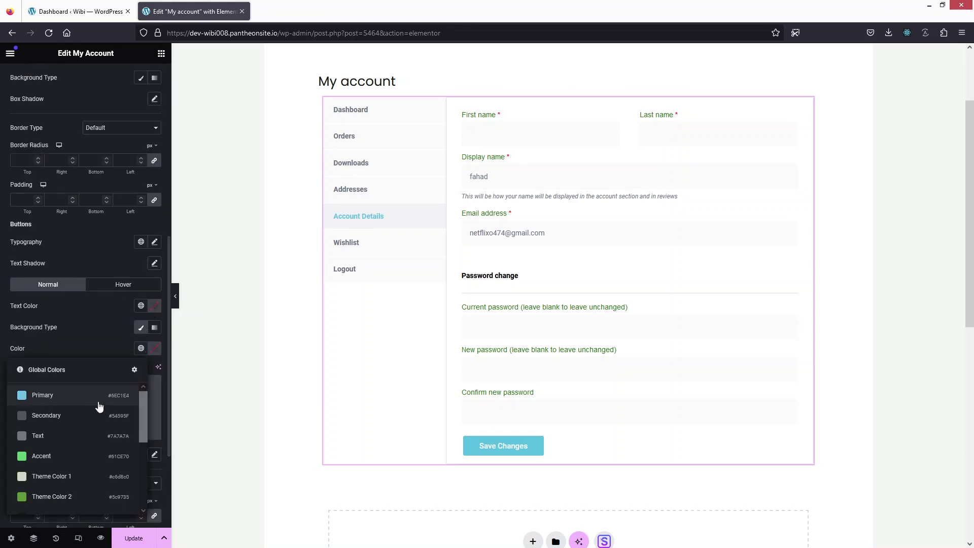
left_click(55, 496)
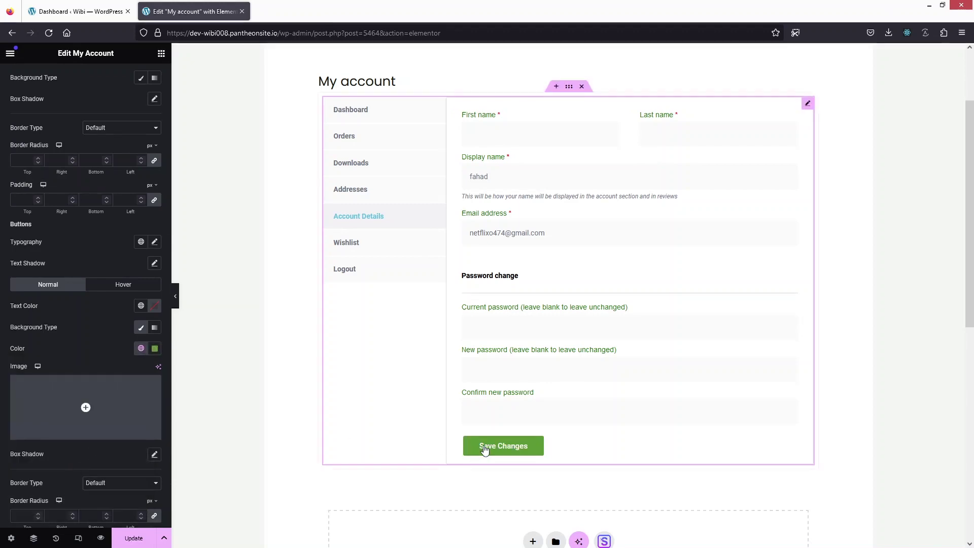
Try the global Accent colour as the form buttons' hover background and change it to dark green #11751E
scroll(68, 358, "down", 2)
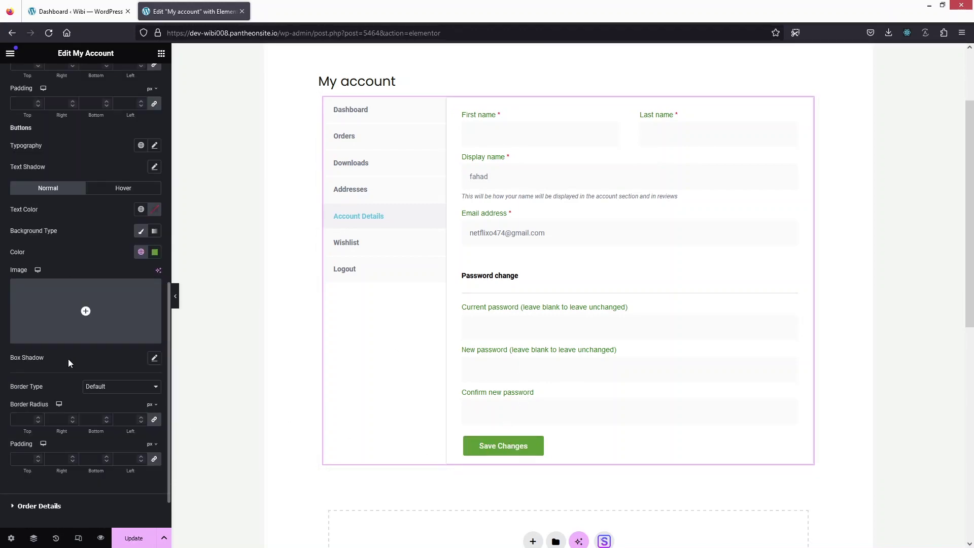
scroll(68, 358, "up", 2)
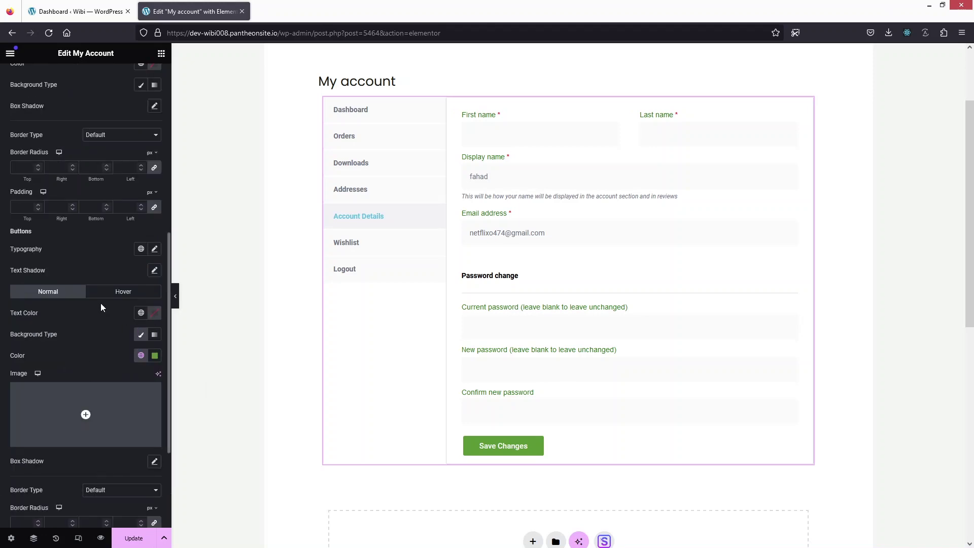
left_click(111, 292)
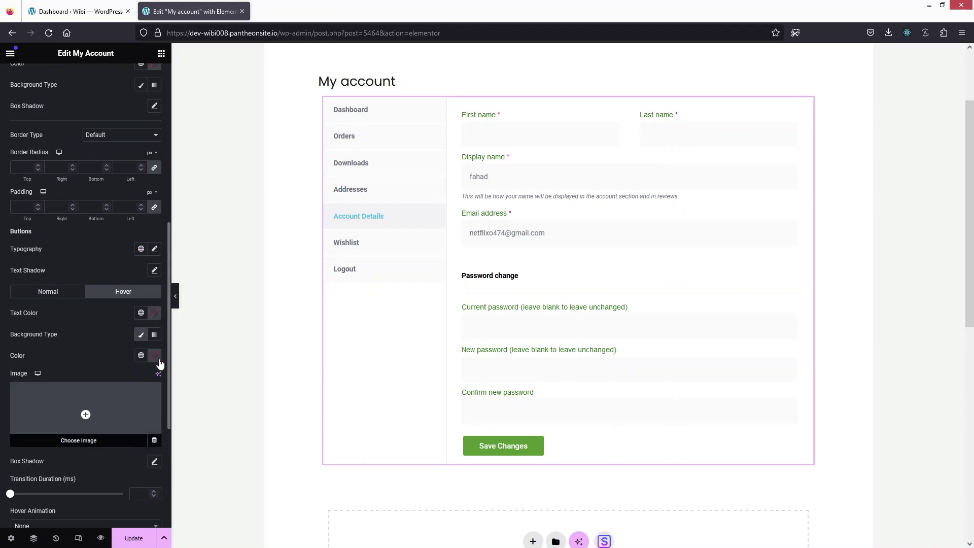
left_click(141, 355)
scroll(86, 464, "down", 1)
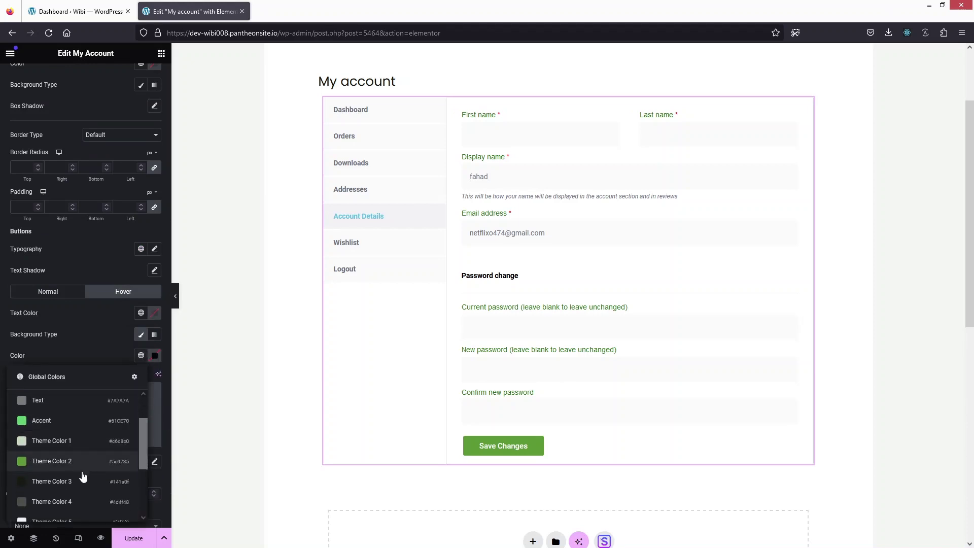
left_click(53, 422)
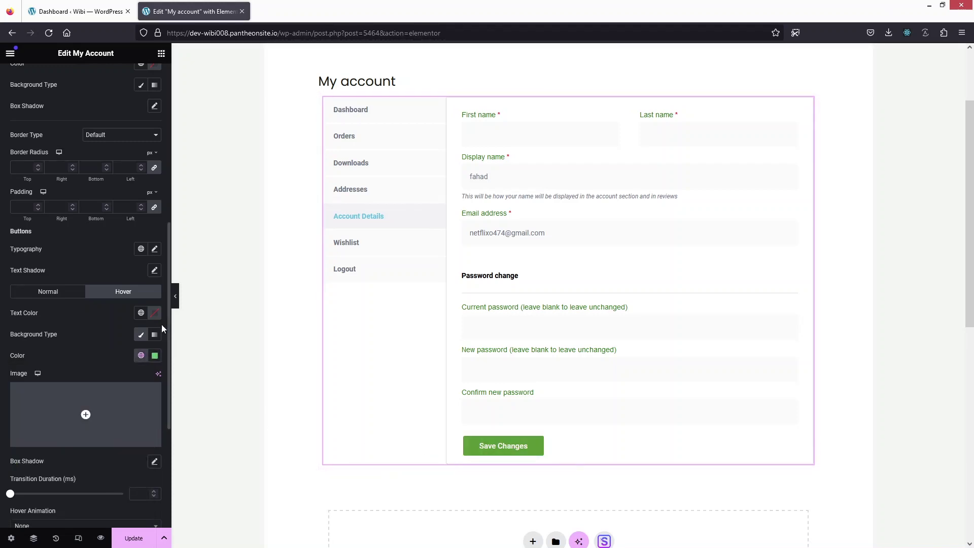
left_click(155, 355)
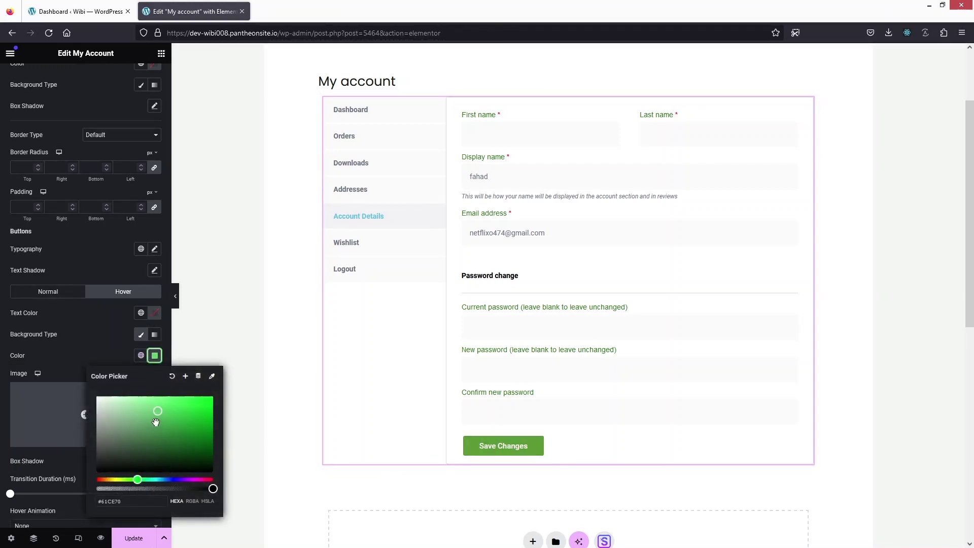
left_click_drag(158, 412, 197, 438)
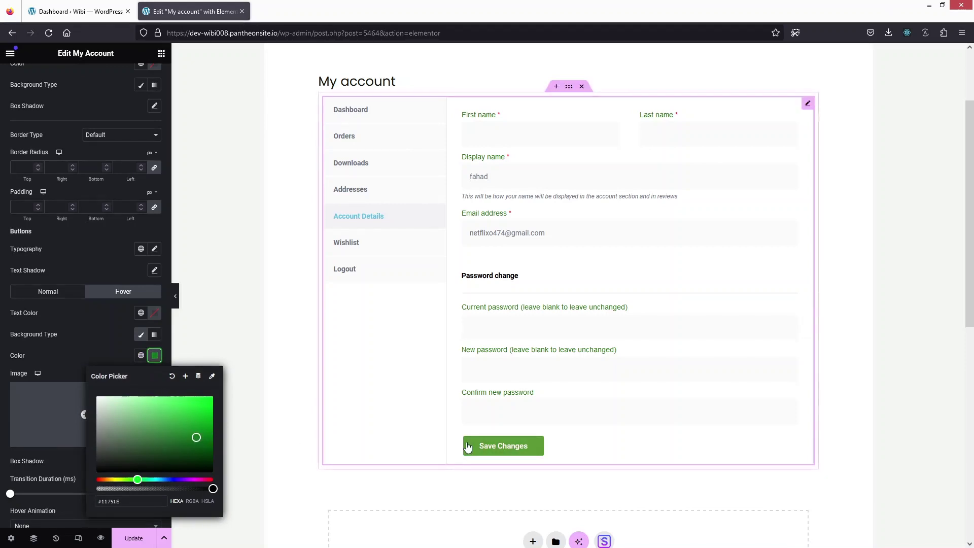
left_click(81, 354)
Examine the widget's Typography style options for section titles, general text, login messages, checkboxes, radio buttons and links
scroll(56, 192, "up", 7)
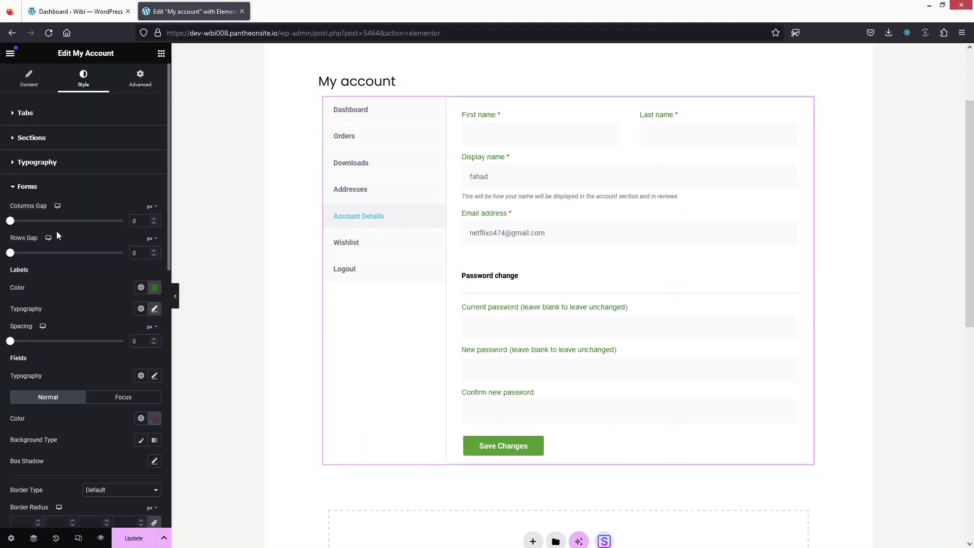
left_click(32, 188)
left_click(38, 162)
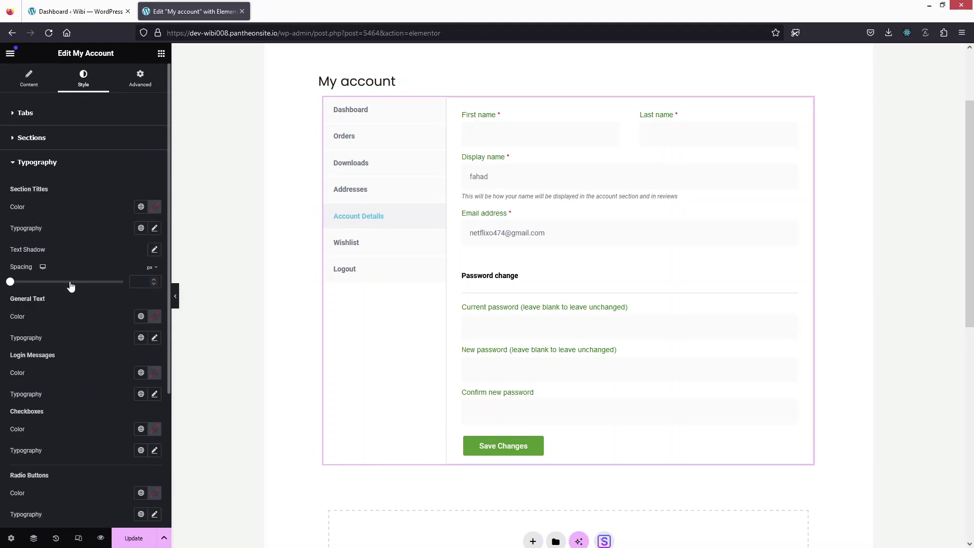
scroll(105, 242, "down", 2)
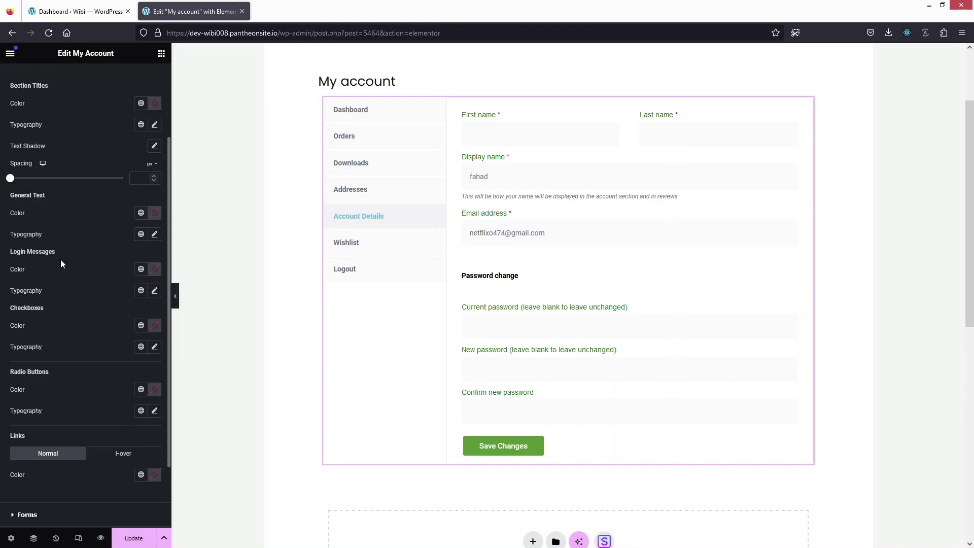
scroll(46, 266, "down", 1)
scroll(91, 301, "down", 1)
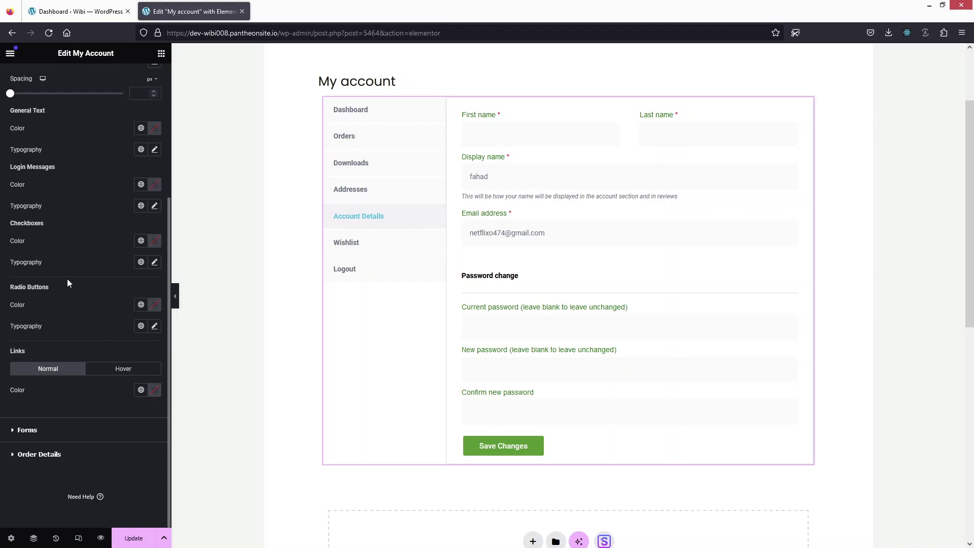
scroll(68, 279, "up", 3)
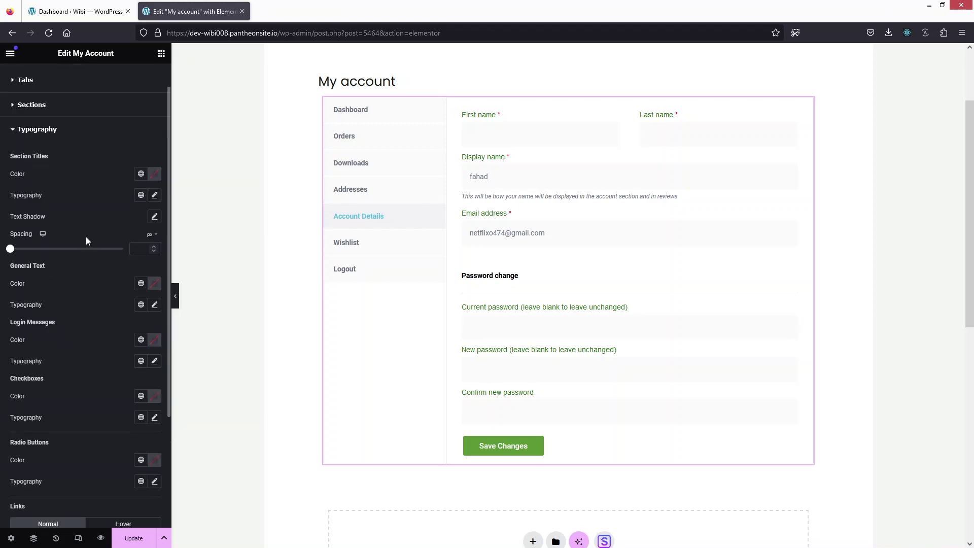
scroll(102, 245, "up", 1)
left_click(57, 165)
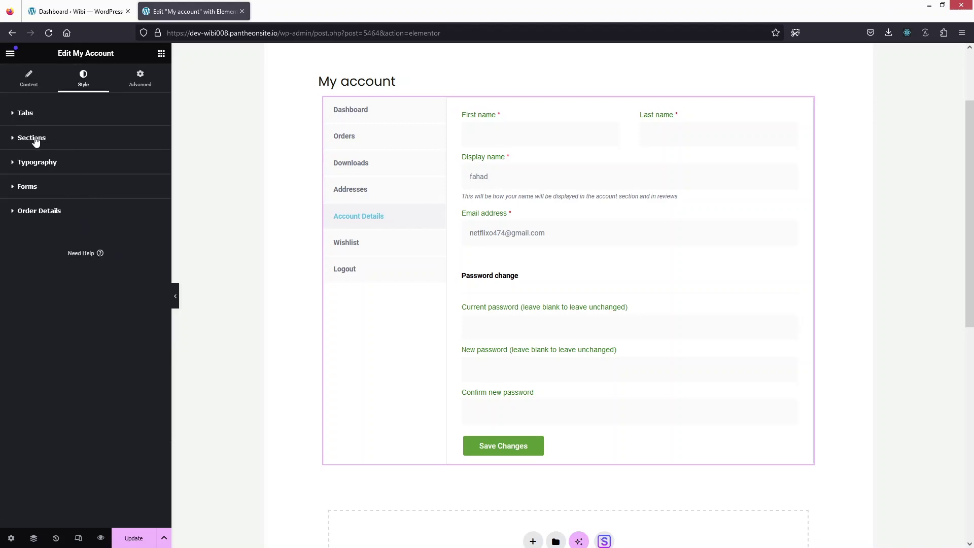
Try red, pale pink and dark grey as the background colour of the account sections and reset it
left_click(35, 140)
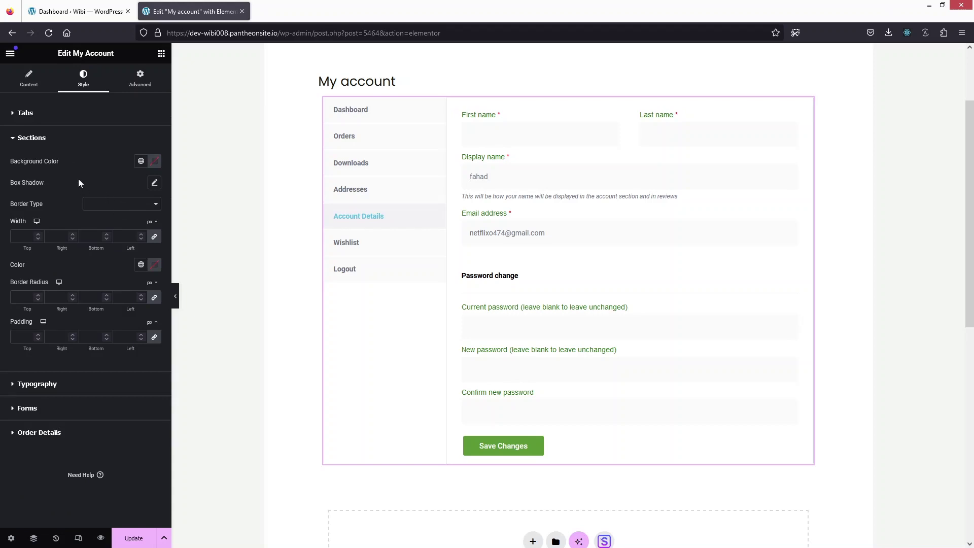
left_click(154, 161)
left_click(174, 211)
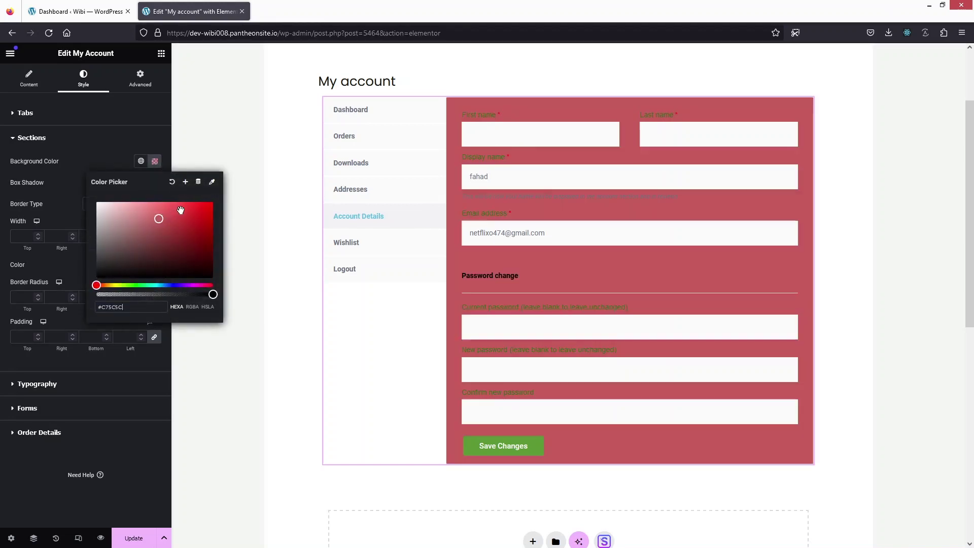
left_click(104, 213)
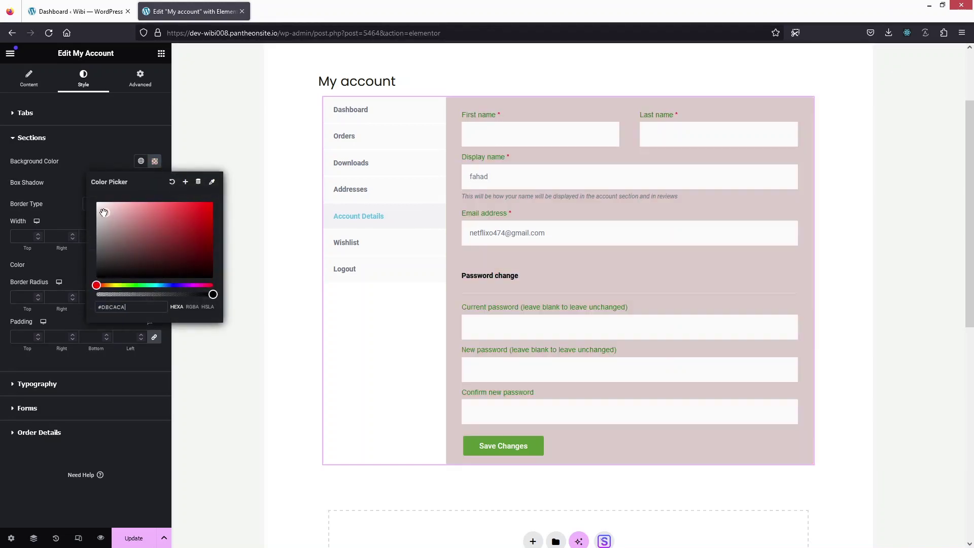
left_click(103, 251)
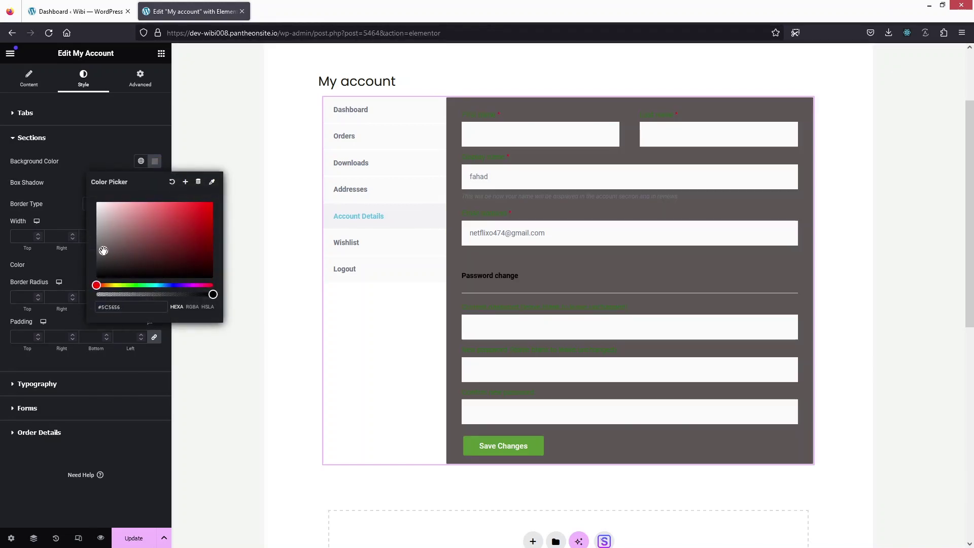
left_click(171, 182)
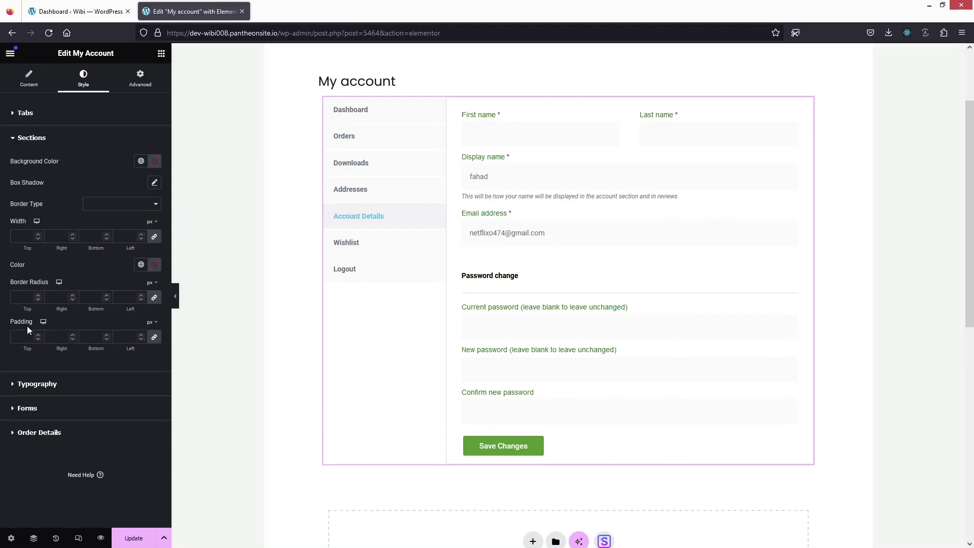
Try red #FC3C3C as the normal text colour of the account tabs and settle on the global Theme Color 2
left_click(15, 115)
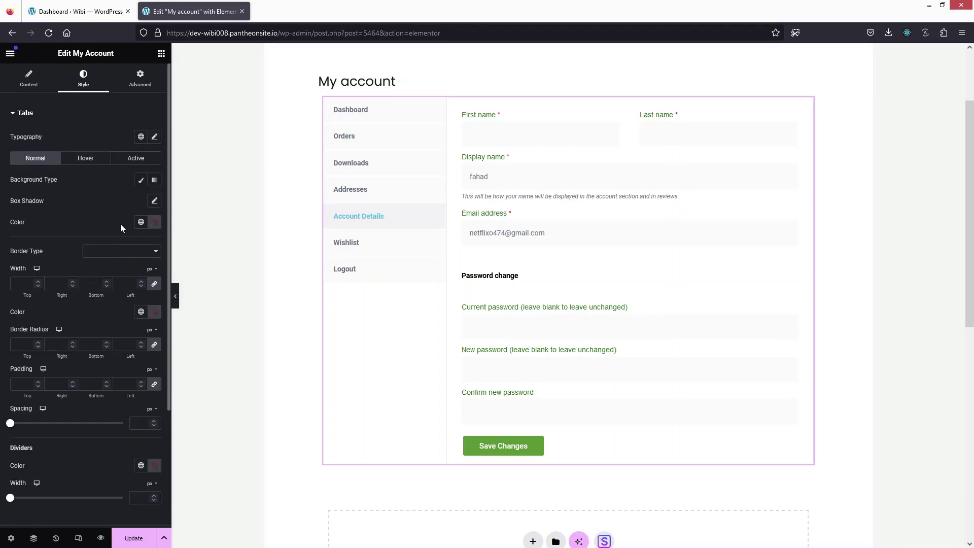
left_click(154, 225)
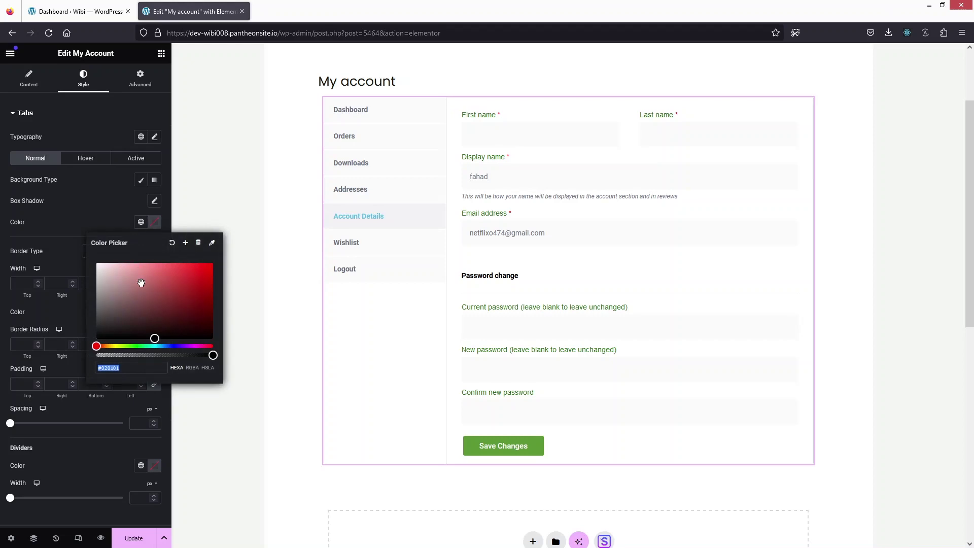
left_click(175, 270)
left_click_drag(179, 269, 185, 264)
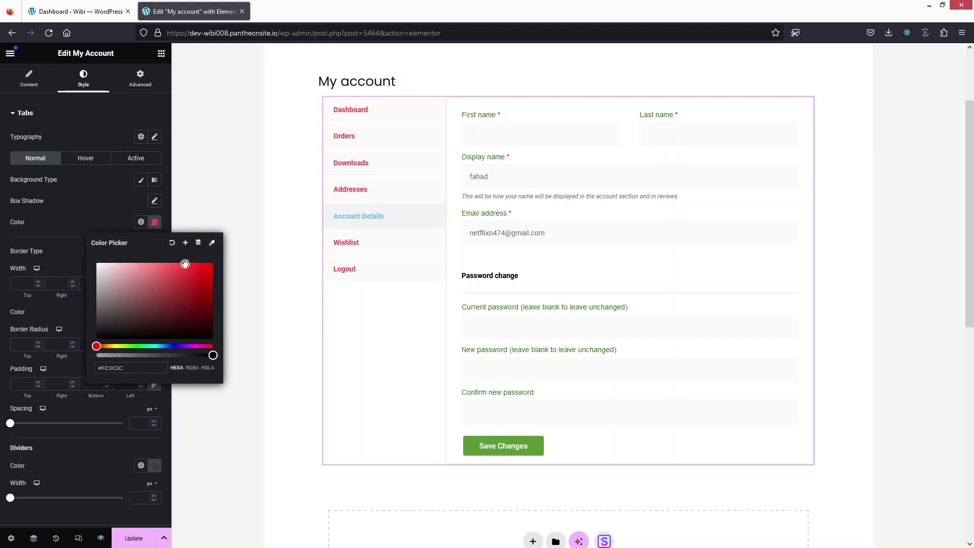
left_click(141, 221)
left_click(62, 369)
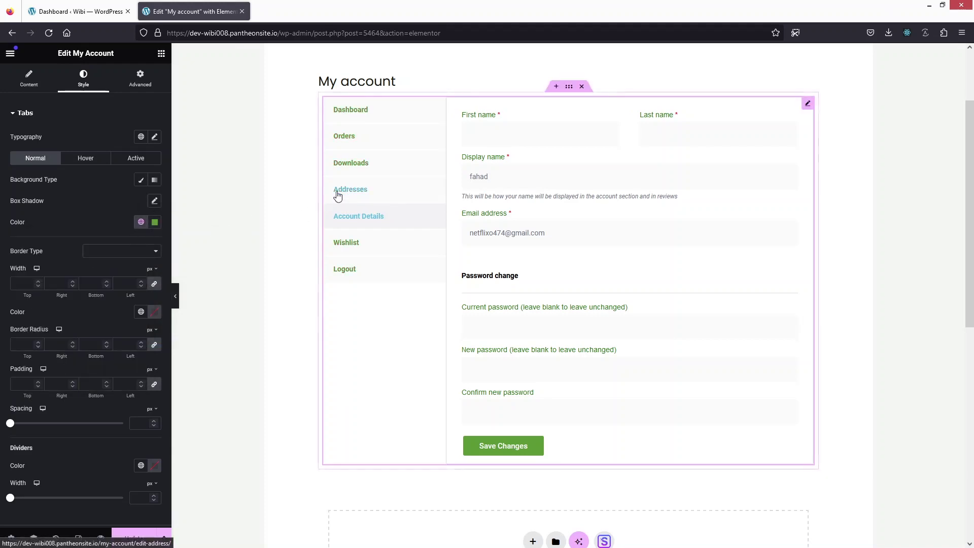
Set the hover text colour of the account tabs to black
left_click(85, 160)
left_click(154, 221)
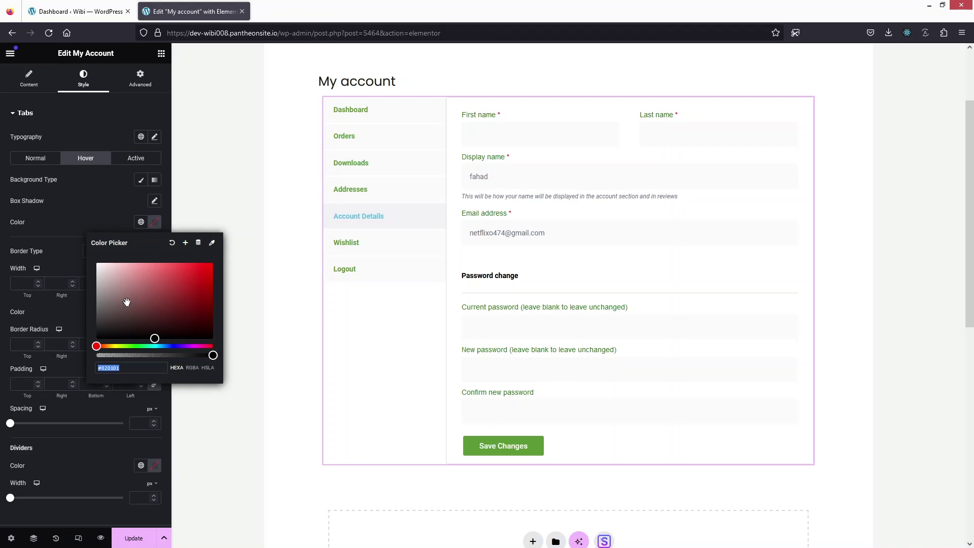
left_click_drag(126, 302, 78, 356)
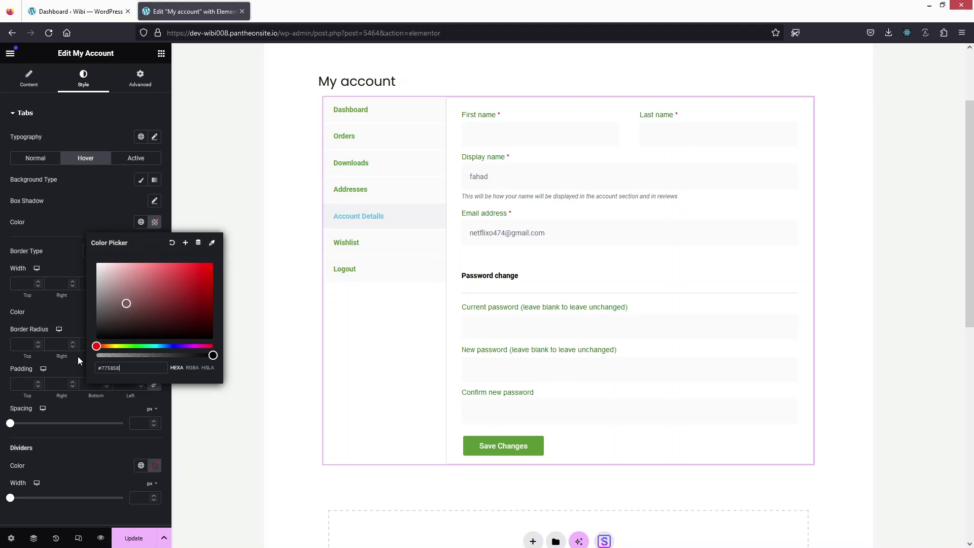
left_click(65, 221)
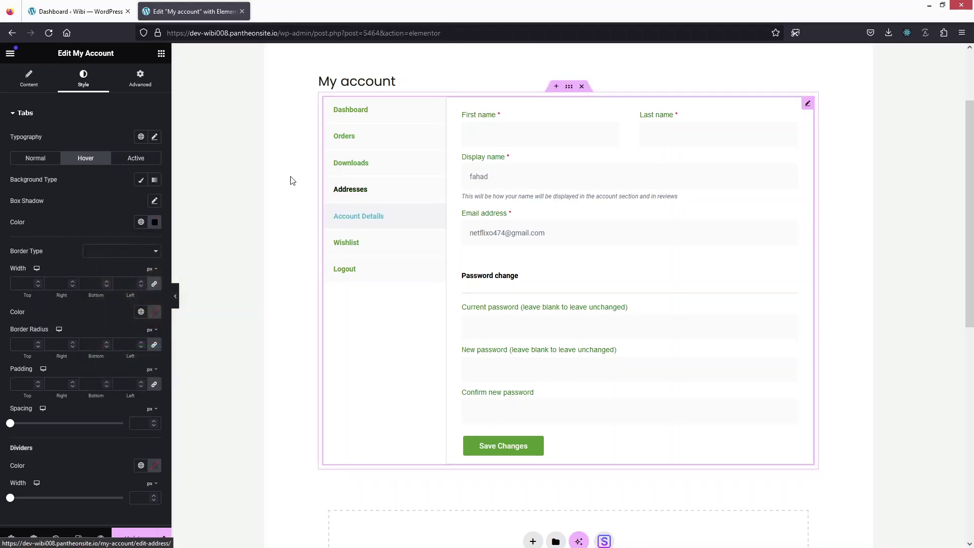
Set the text colour of the active account tab to white #FFFFFF
left_click(136, 160)
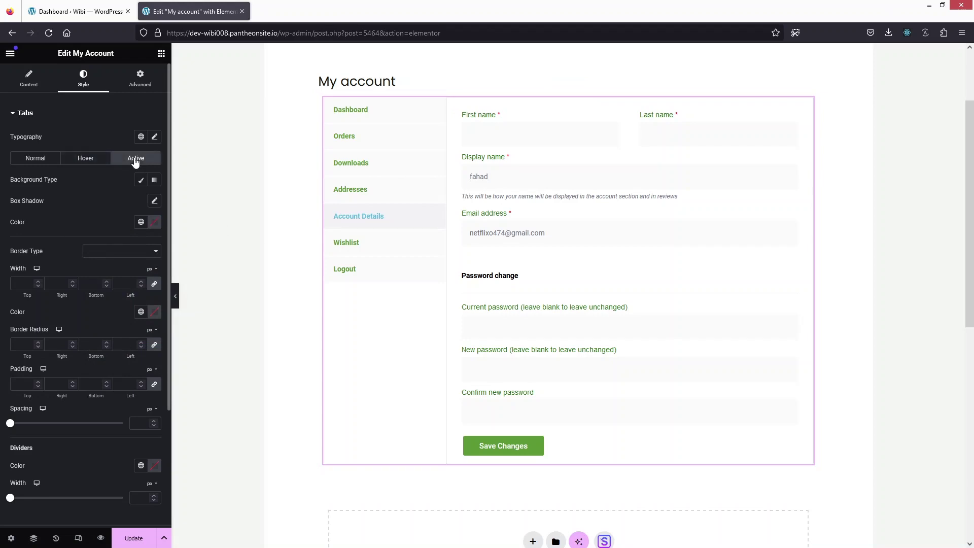
left_click(154, 222)
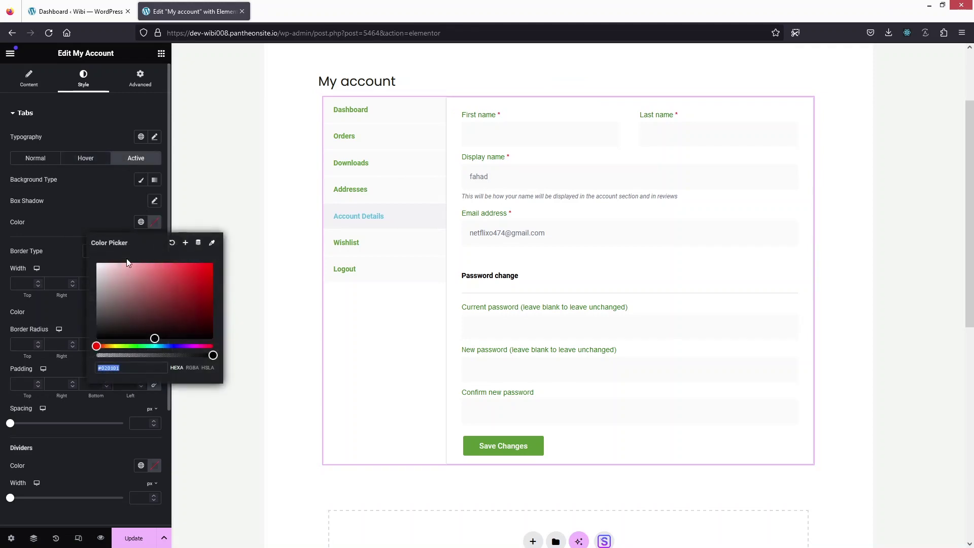
left_click_drag(121, 281, 85, 263)
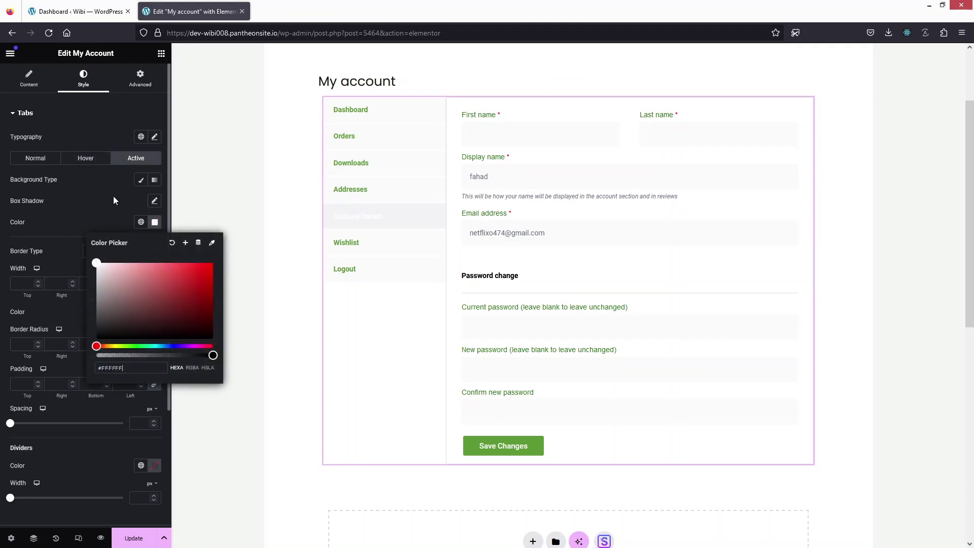
left_click(143, 187)
Give the active account tab a classic background, trying muted red and black #000000 and settling on the global Theme Color 2
left_click(143, 189)
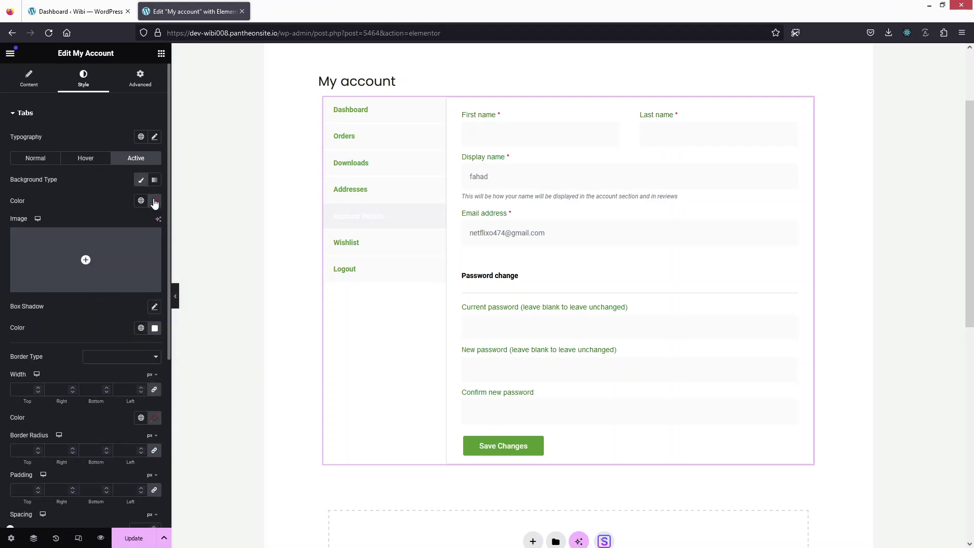
left_click(155, 201)
left_click(151, 265)
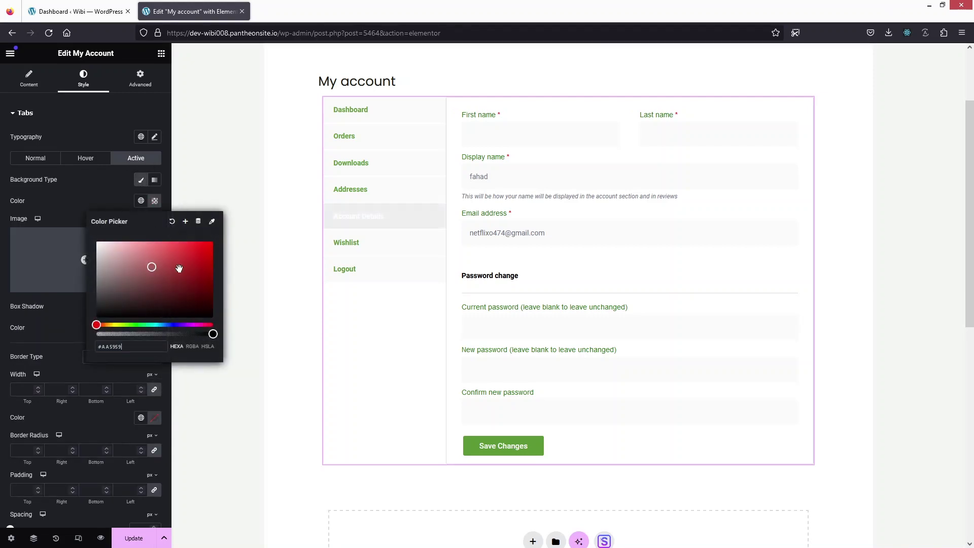
left_click(154, 285)
left_click_drag(117, 301, 77, 332)
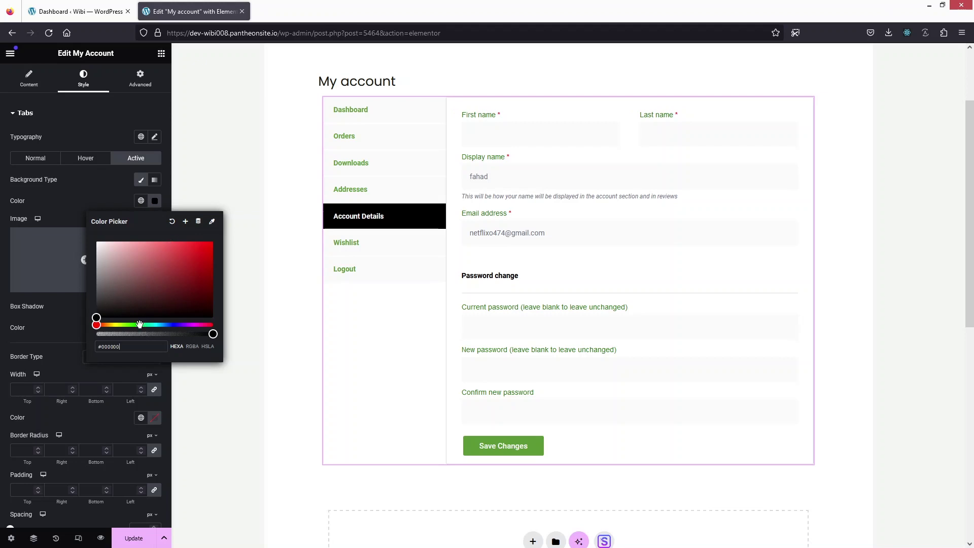
left_click(141, 202)
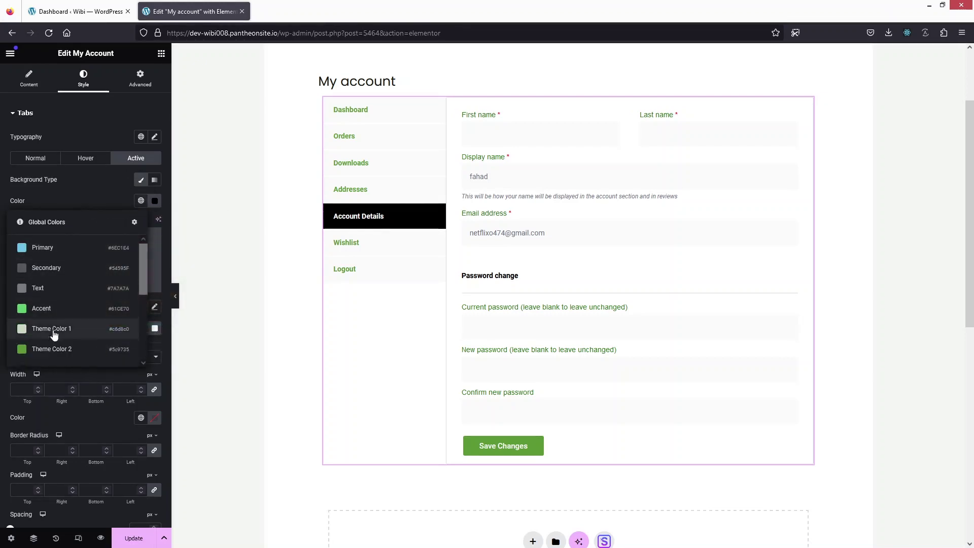
left_click(55, 350)
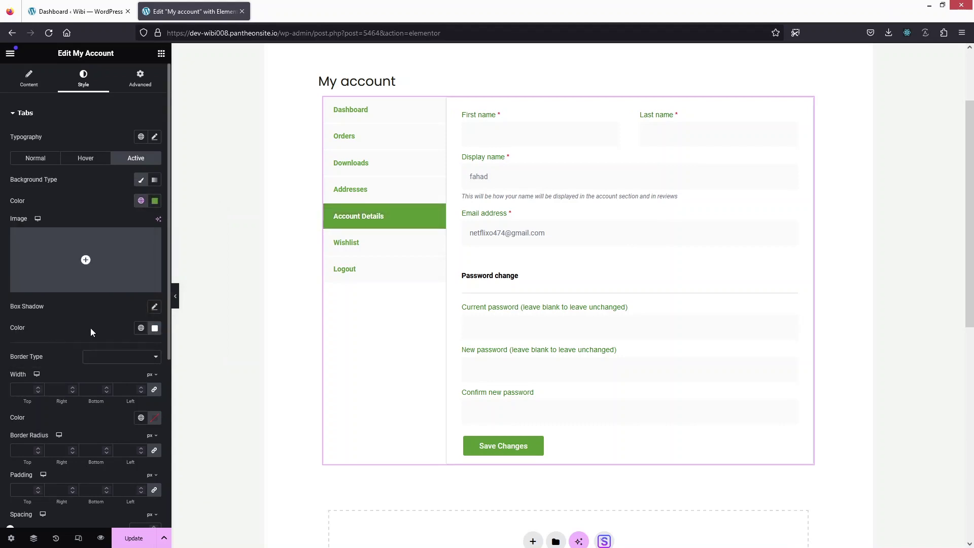
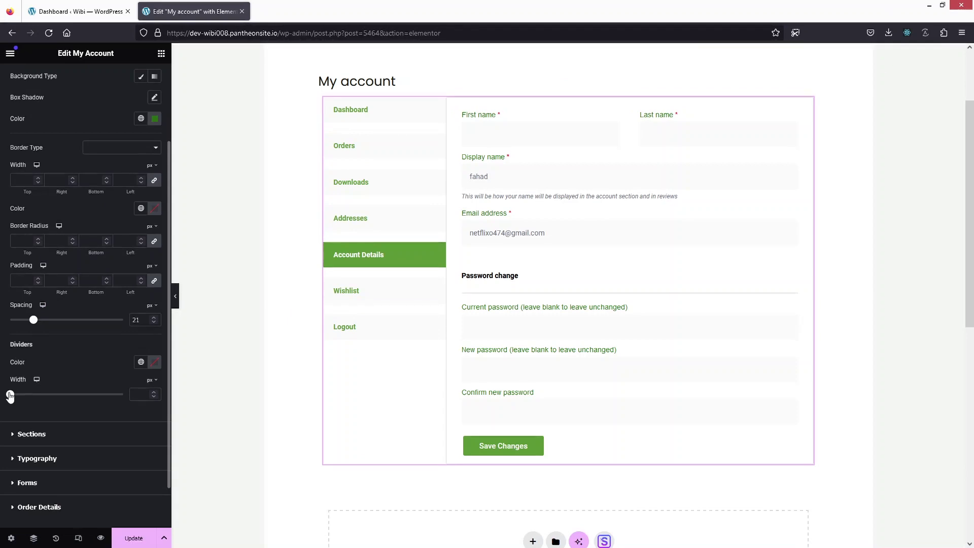
Try a dark divider colour for the account tabs, set the divider width to 0 px and reset the colour
left_click(153, 362)
left_click(185, 415)
left_click(93, 383)
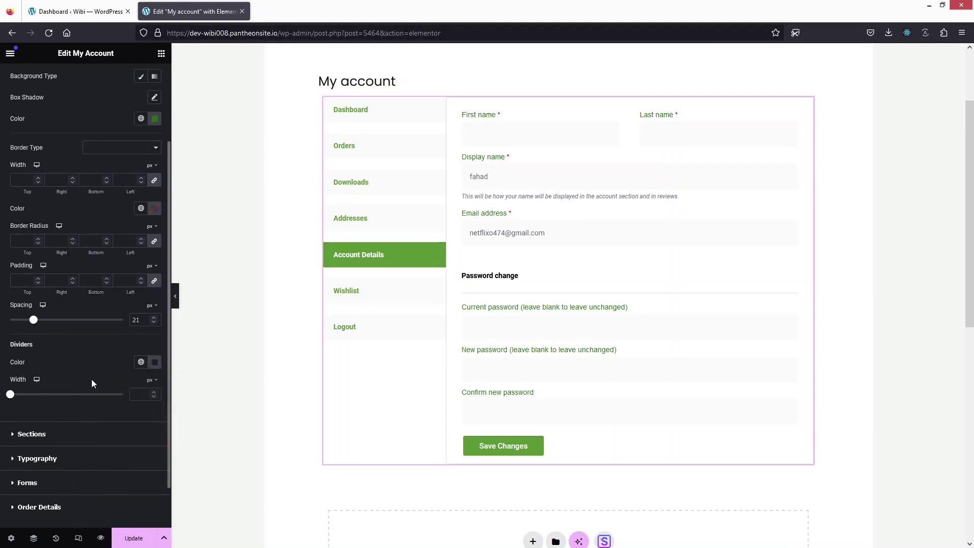
left_click(11, 394)
left_click_drag(11, 394, 10, 394)
left_click(153, 364)
left_click(171, 381)
Set the border radius of the account tabs to 5 px on all corners
key("BackSpace")
type("20")
key("BackSpace")
key("BackSpace")
type("10")
Set the spacing between the account tabs to 15 px and collapse the Tabs style settings
left_click_drag(32, 321, 29, 324)
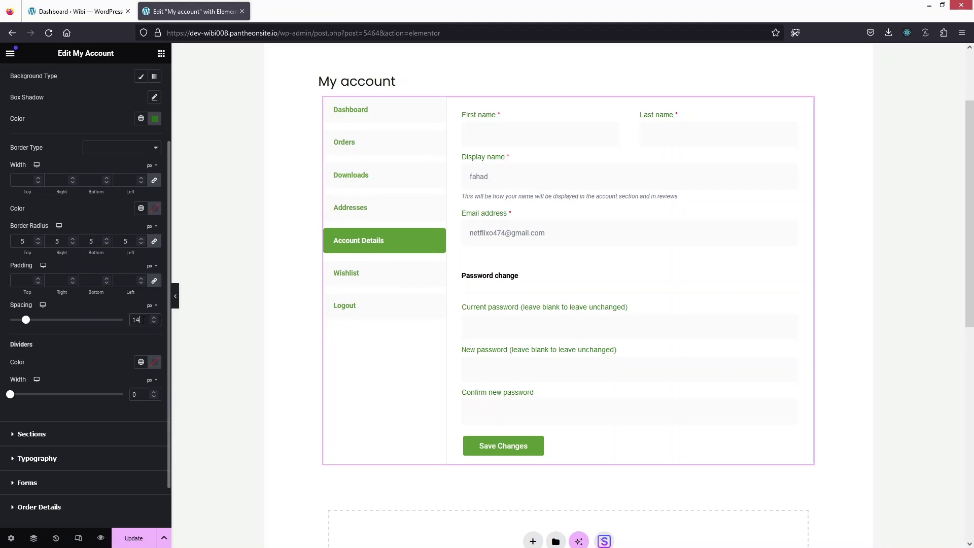
key("Up")
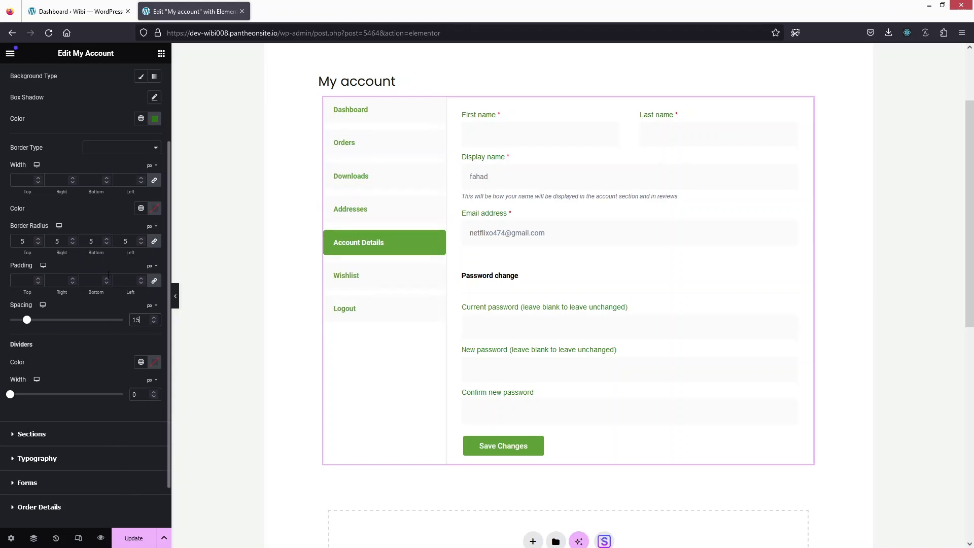
scroll(127, 482, "up", 3)
left_click(28, 113)
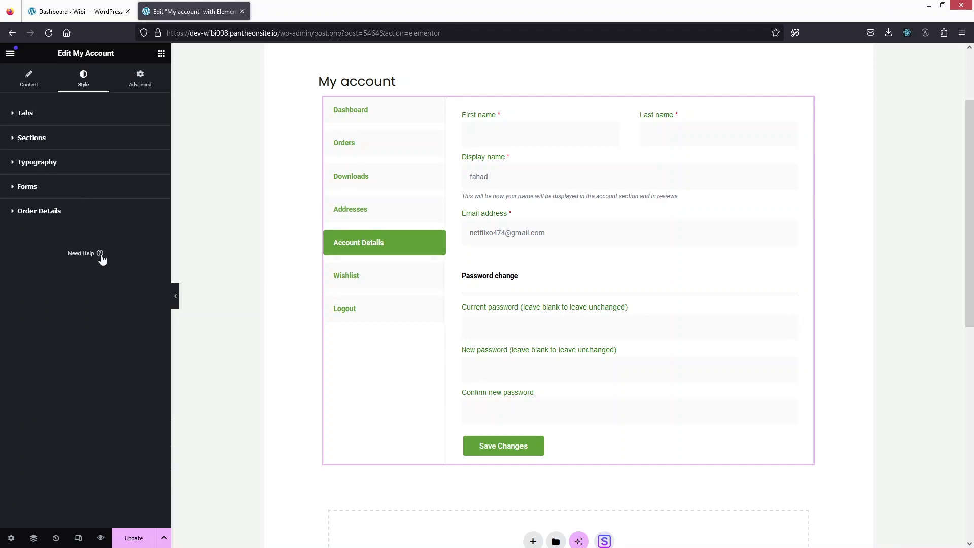
Update the page, open its preview and check the Addresses and Account Details sections there
left_click(135, 537)
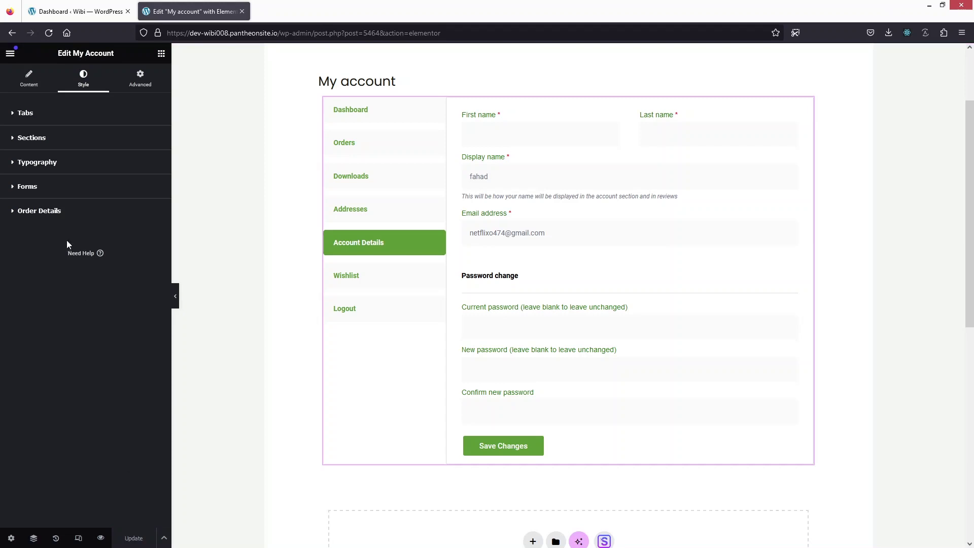
left_click(102, 538)
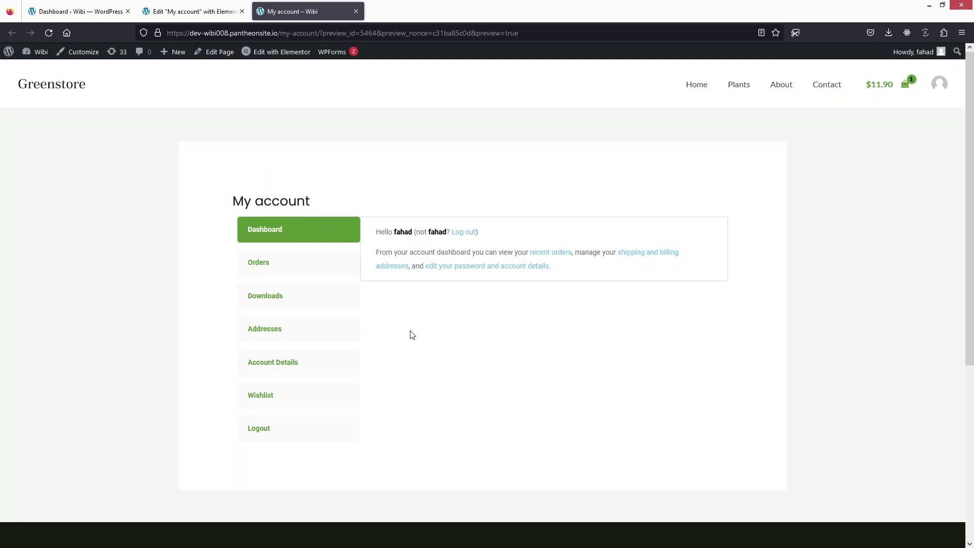
left_click(328, 338)
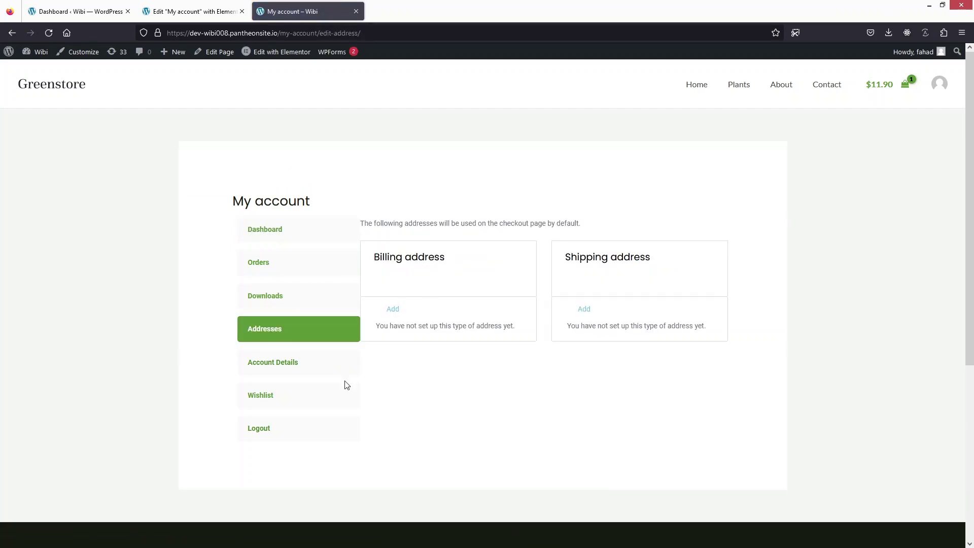
left_click(329, 374)
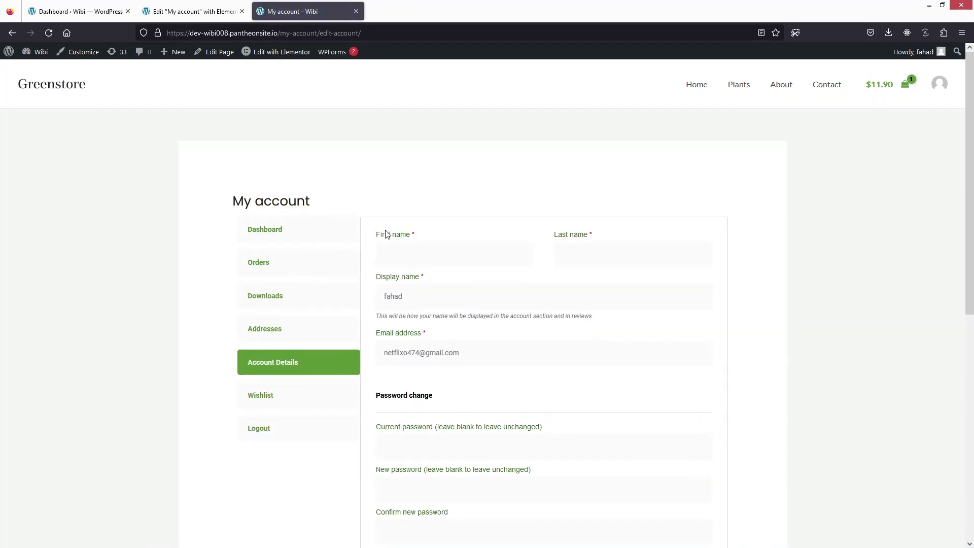
Return to the Elementor editor and set the spacing between the vertical tabs and the account content to 26 px
left_click(190, 11)
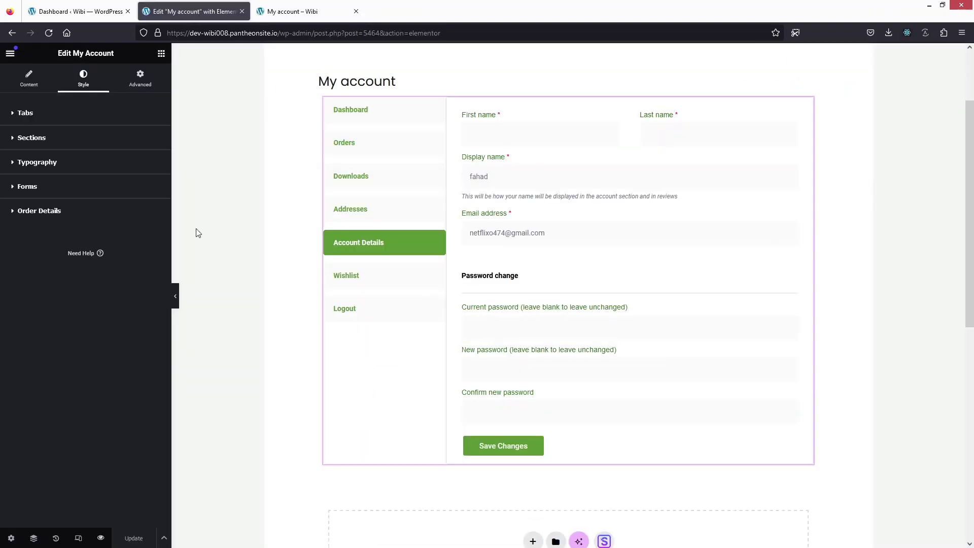
left_click(29, 80)
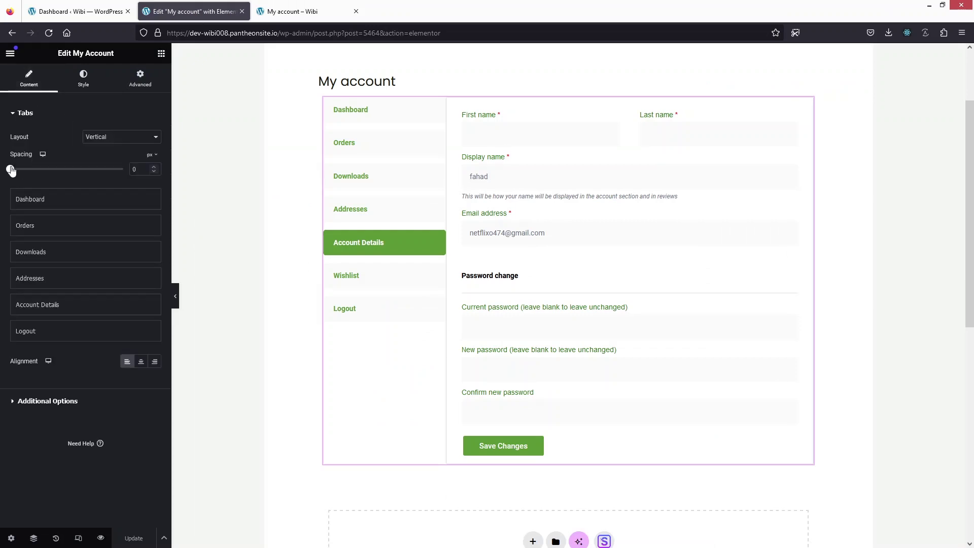
left_click_drag(10, 169, 40, 174)
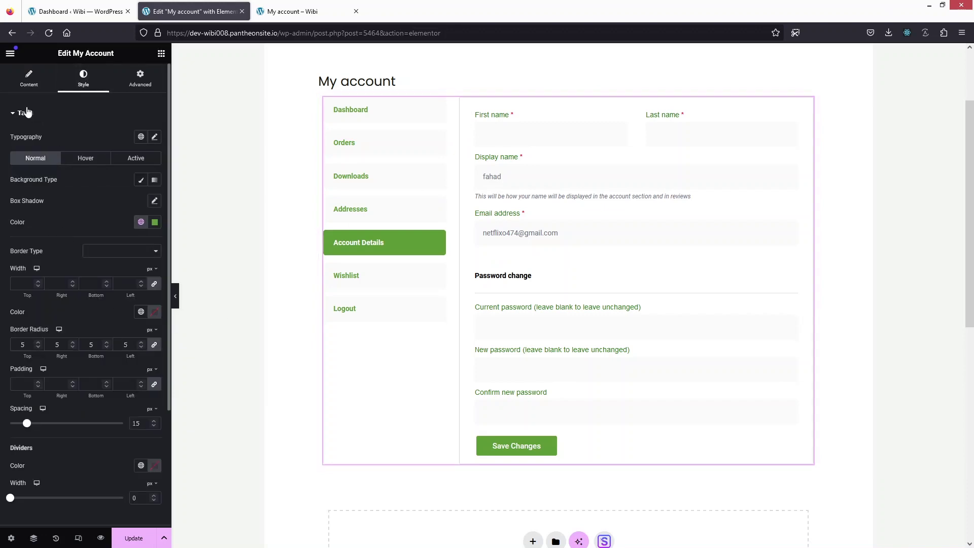
Set the border width of the account sections to 0 px on all sides
left_click(27, 112)
left_click(32, 139)
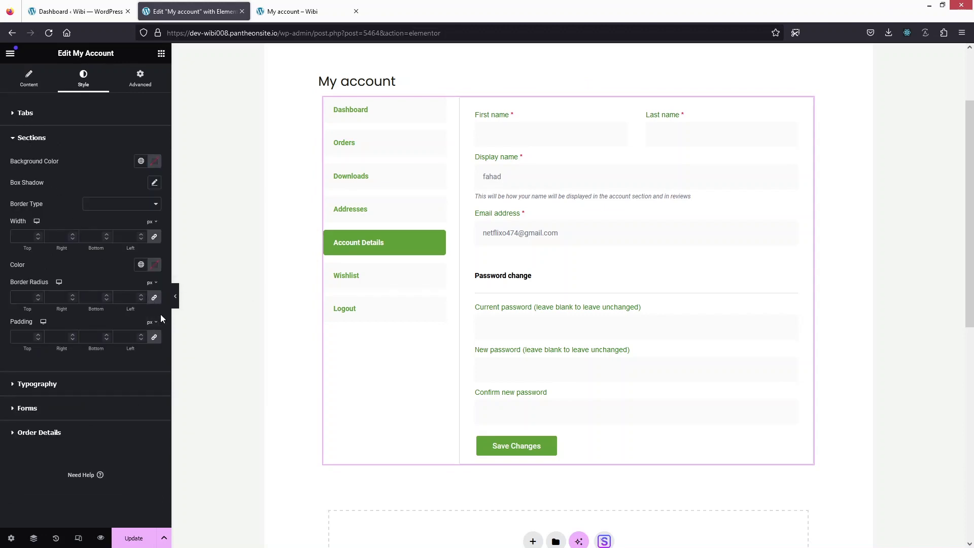
left_click(23, 236)
type("0")
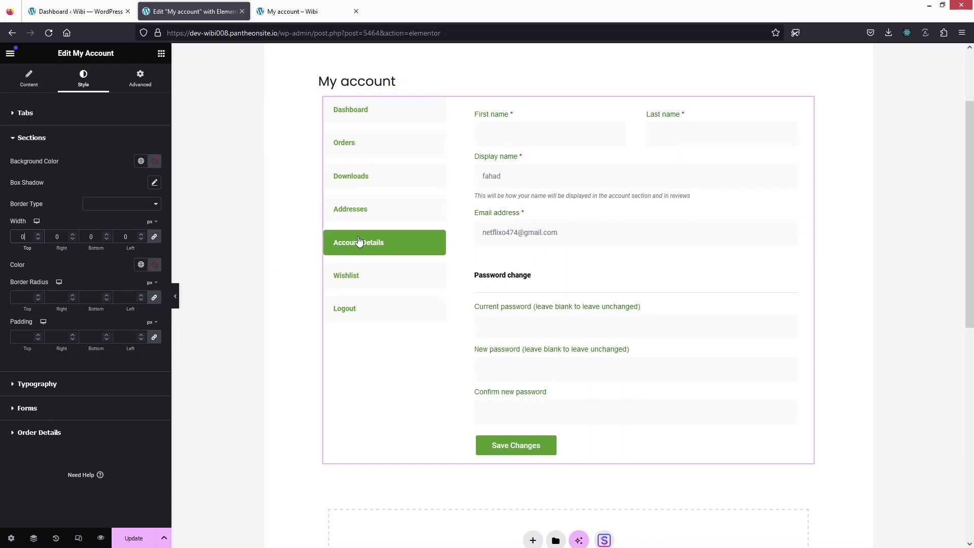
Reduce the spacing between the tabs and the account content to 15 px, update the page and switch to its preview
left_click(23, 77)
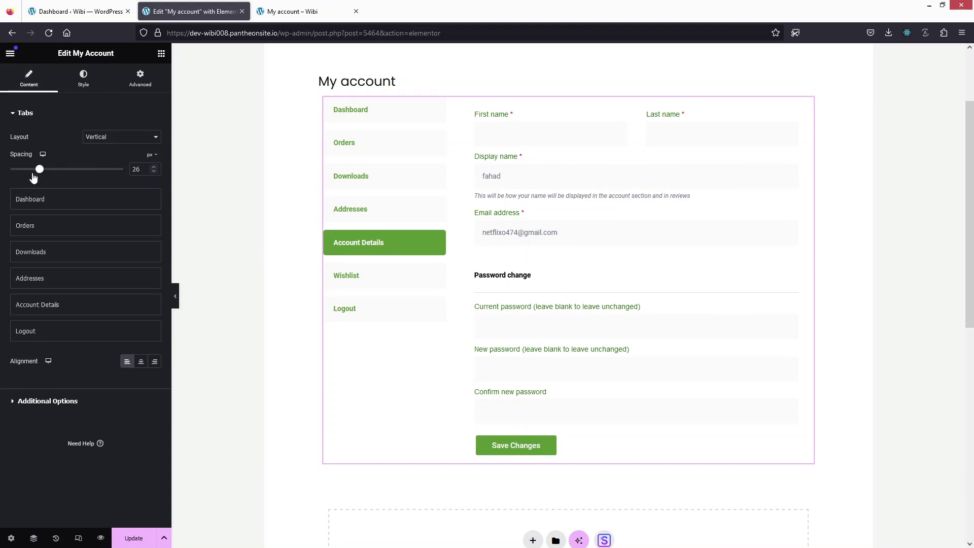
left_click_drag(33, 175, 27, 172)
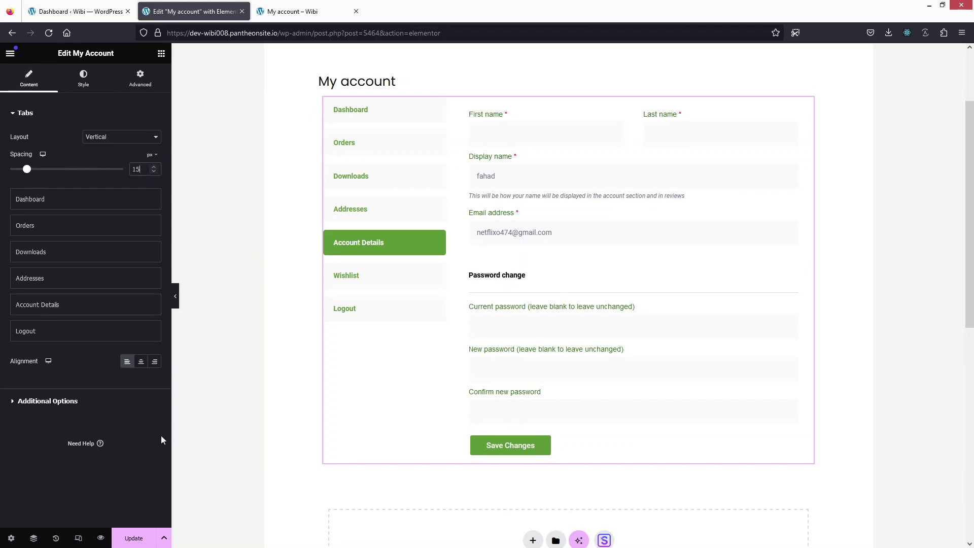
left_click(133, 538)
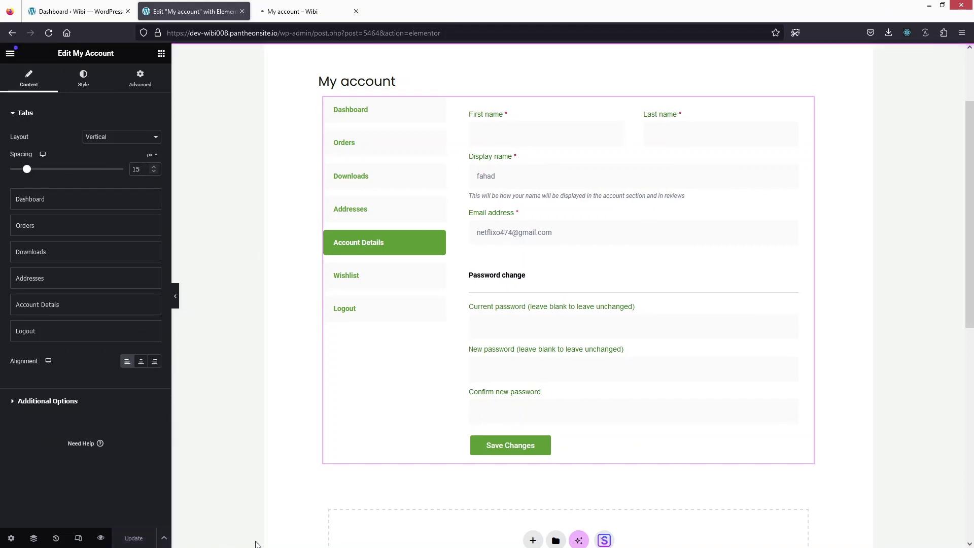
left_click(303, 14)
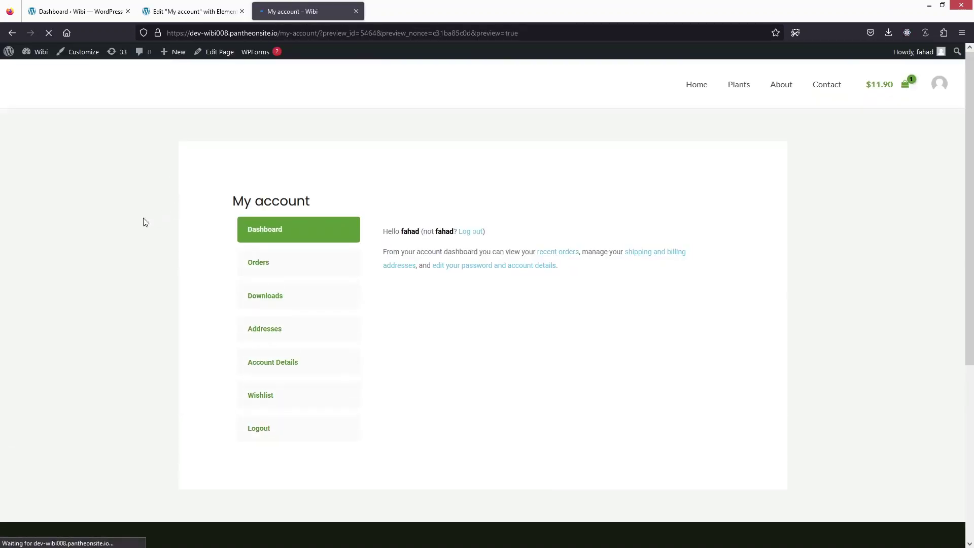